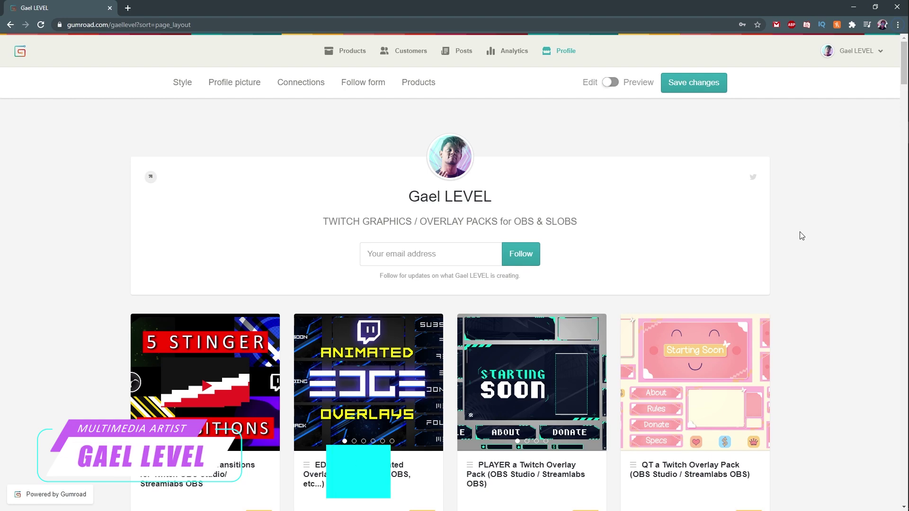
Open the '5 FREE Stinger Transitions' product page on Gumroad and read its details.
scroll(811, 212, "down", 2)
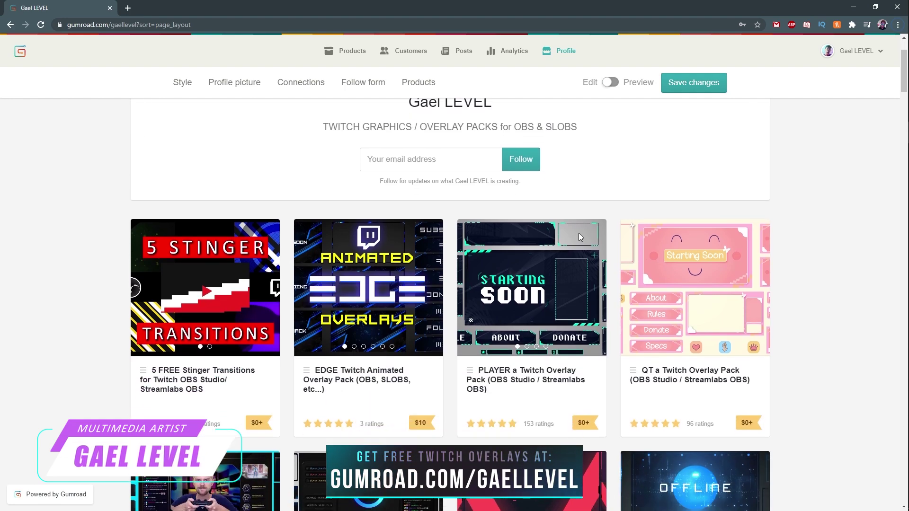
left_click(158, 339)
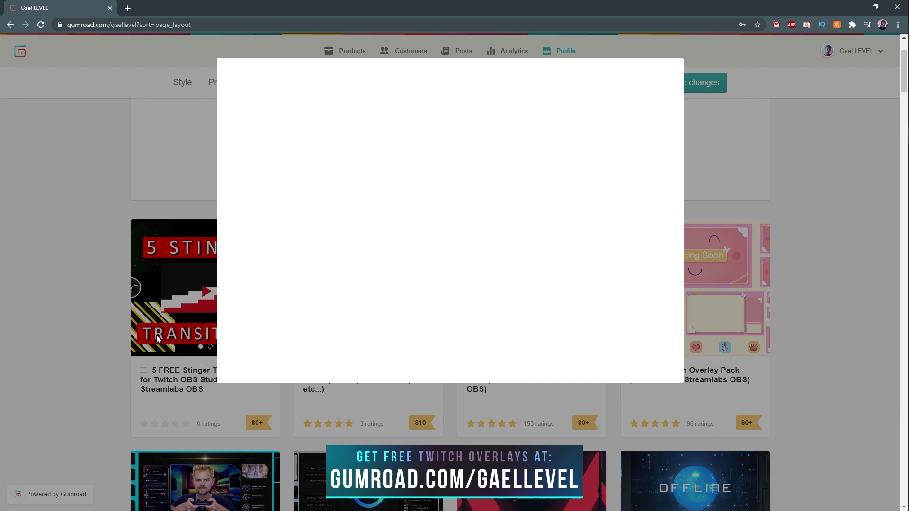
scroll(340, 254, "down", 3)
scroll(340, 254, "down", 1)
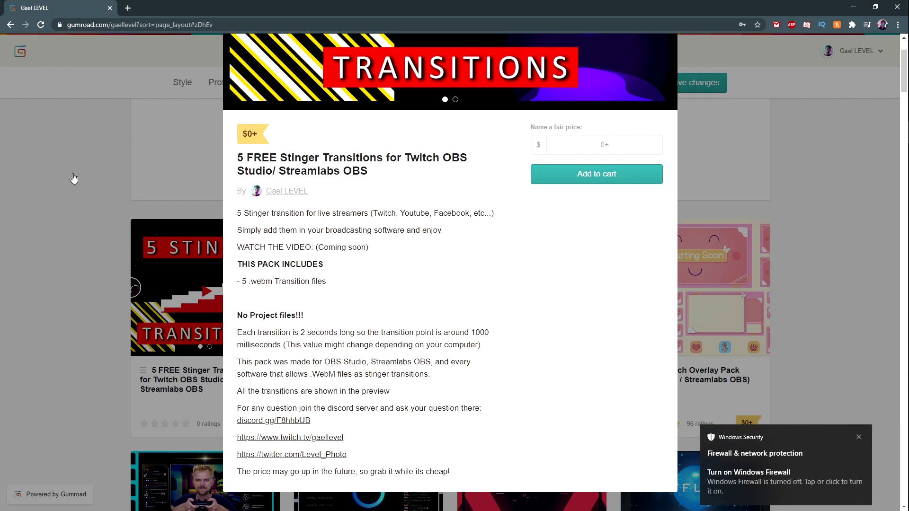
key("alt+Tab")
key("alt+Tab")
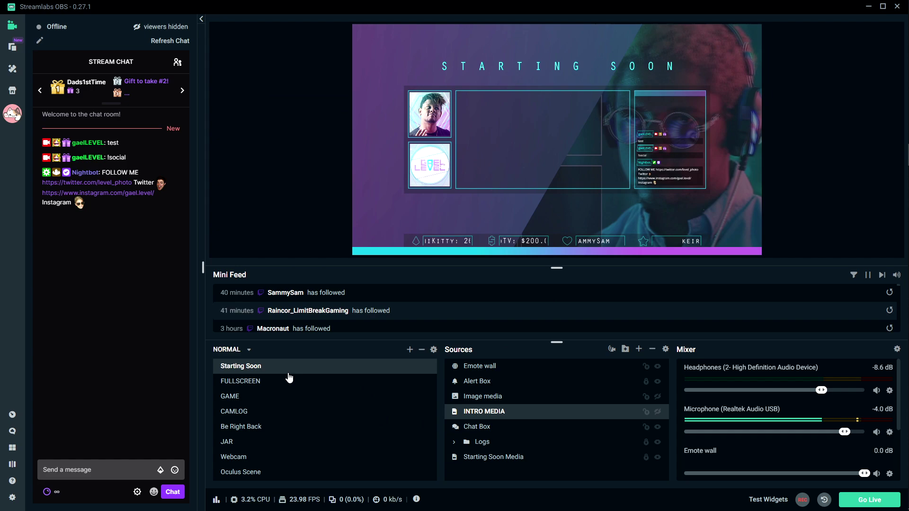
In the Scene Transitions editor, change New Transition's type to Stinger.
left_click(432, 350)
left_click(434, 367)
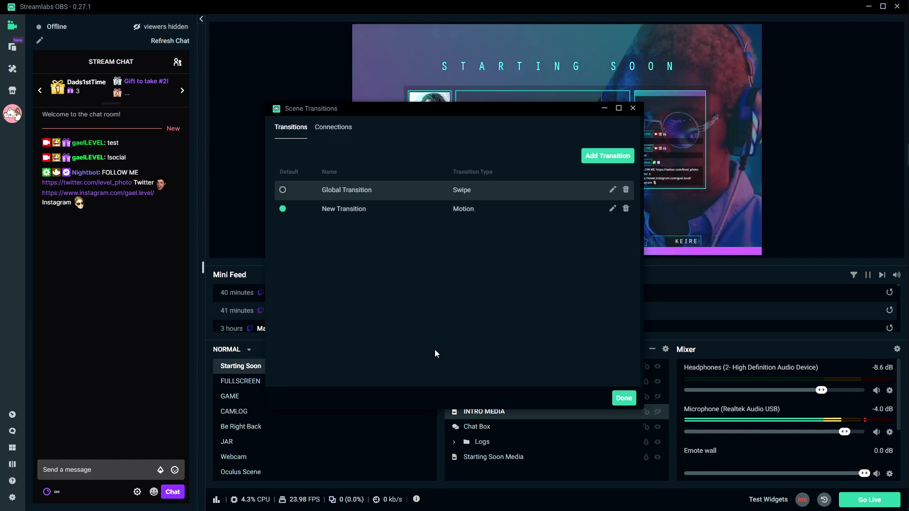
left_click(613, 210)
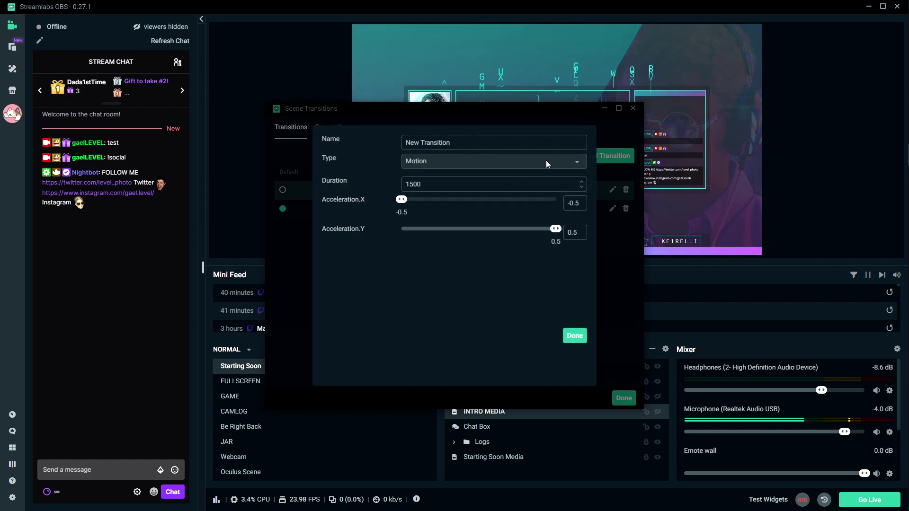
left_click(496, 162)
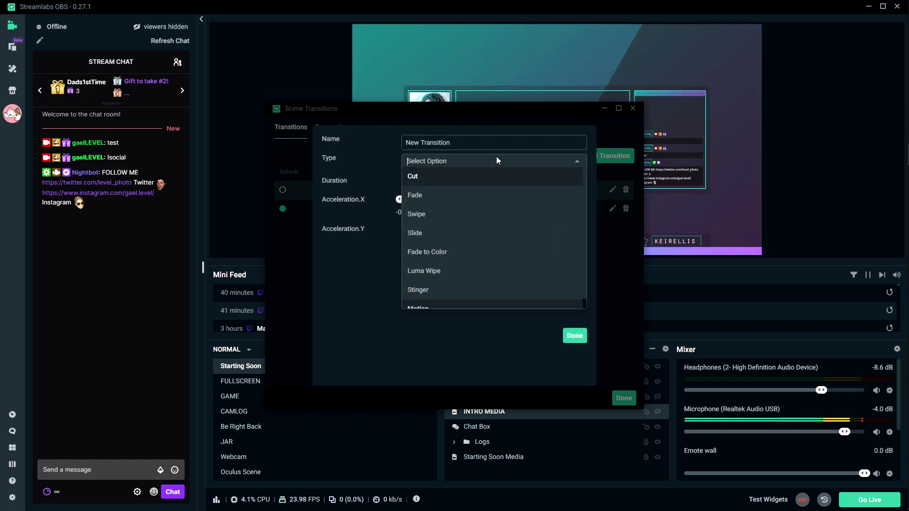
scroll(493, 247, "down", 1)
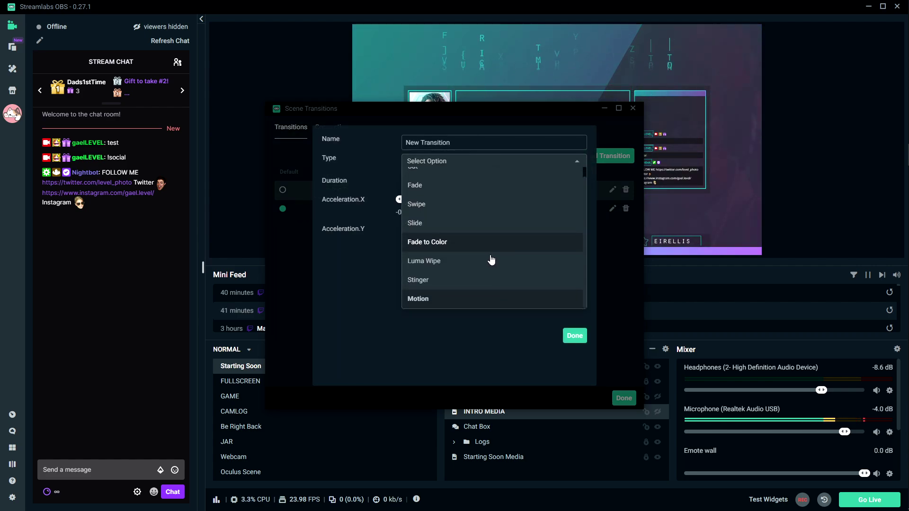
left_click(454, 283)
Load Blue complex.webm as the stinger video with a 1000 ms transition point.
left_click(571, 185)
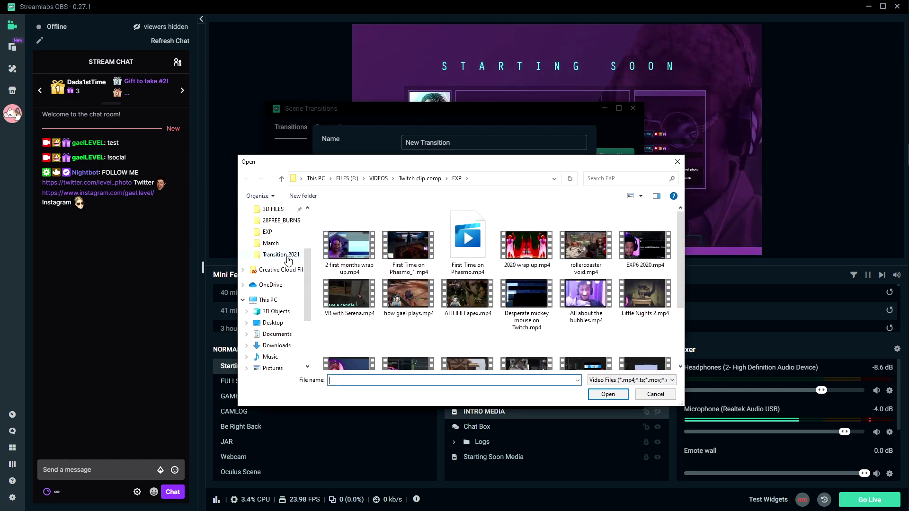
scroll(289, 260, "up", 2)
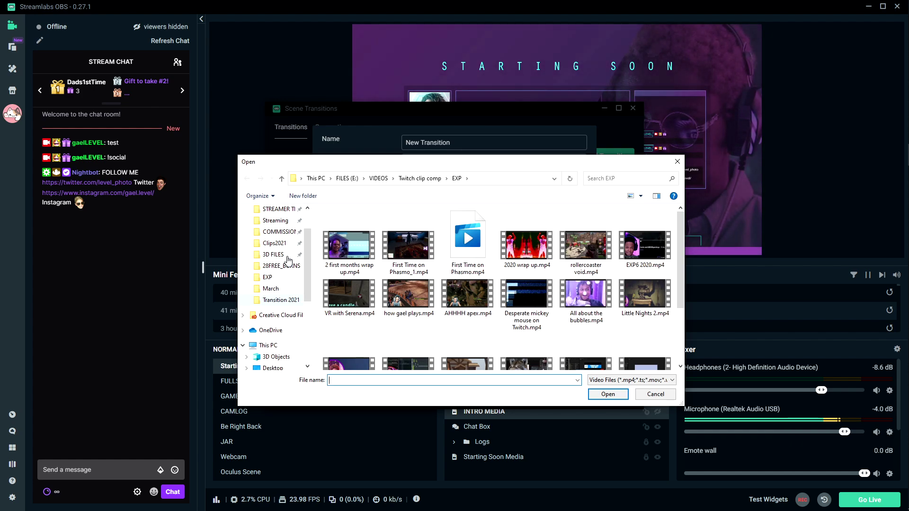
scroll(289, 260, "up", 2)
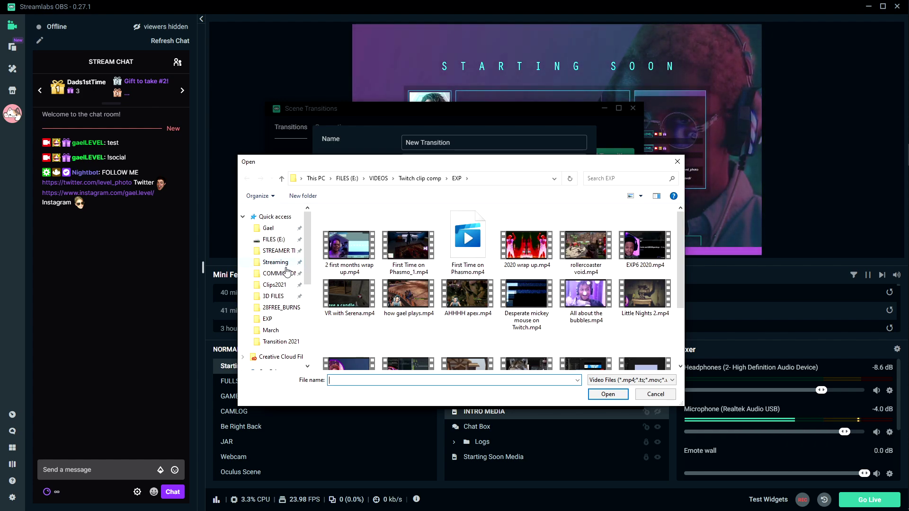
left_click(268, 318)
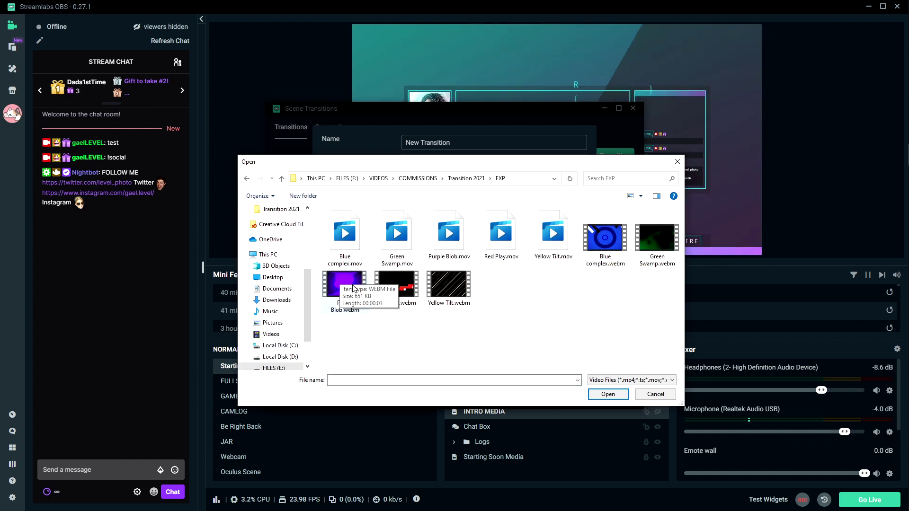
left_click(603, 243)
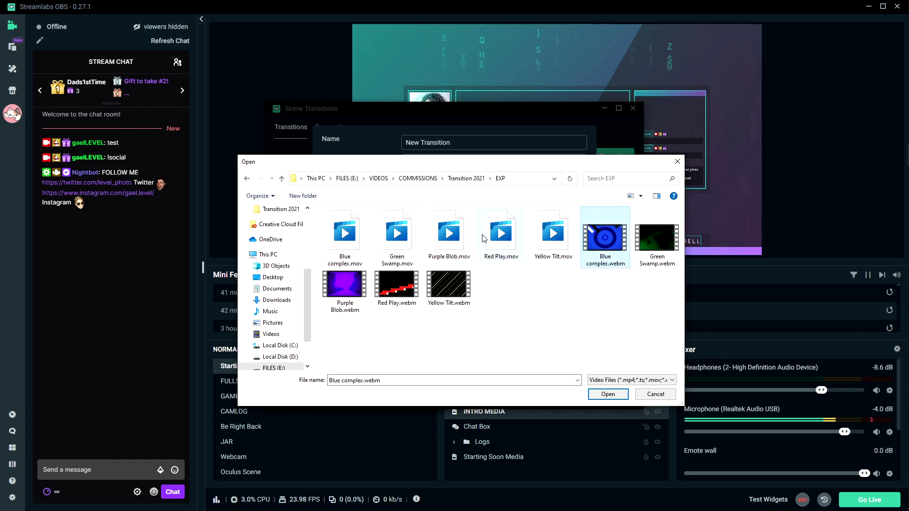
left_click(608, 395)
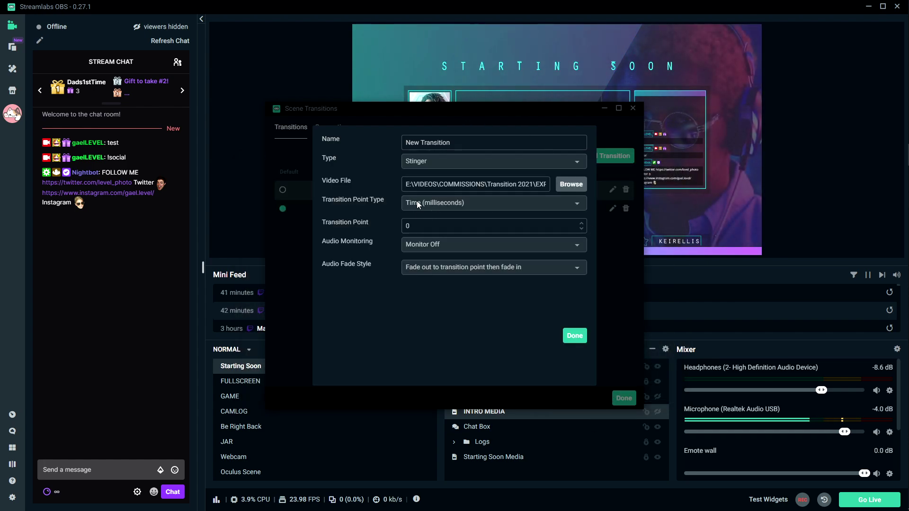
left_click(430, 228)
key("BackSpace")
type("100")
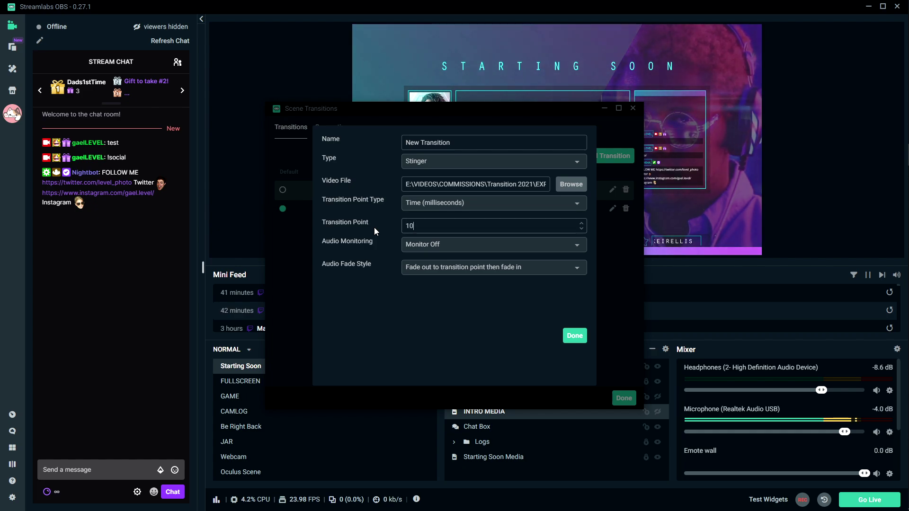
type("0")
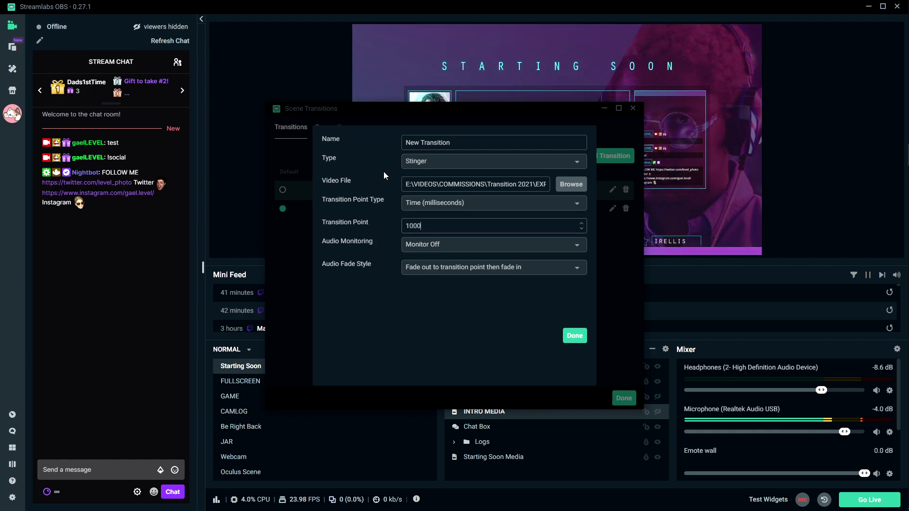
left_click(573, 337)
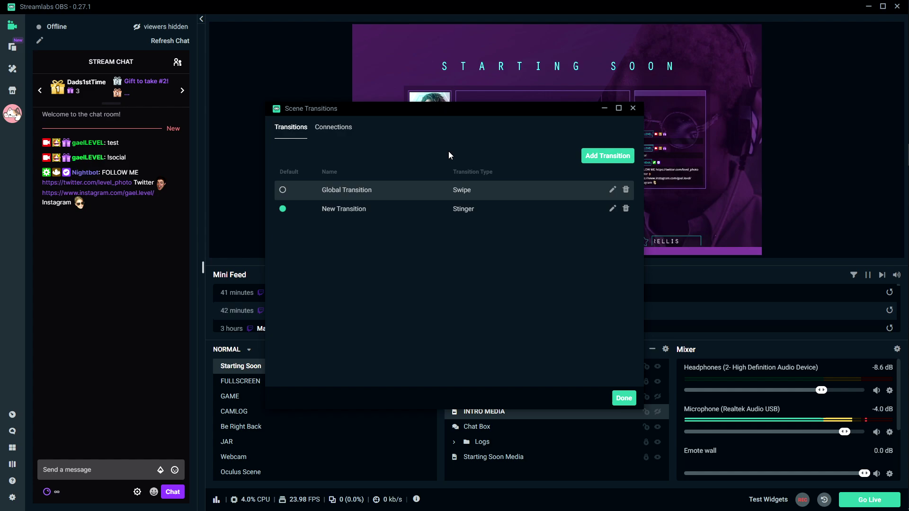
Preview the blue stinger by switching to Be Right Back, and enlarge the preview area.
left_click(624, 398)
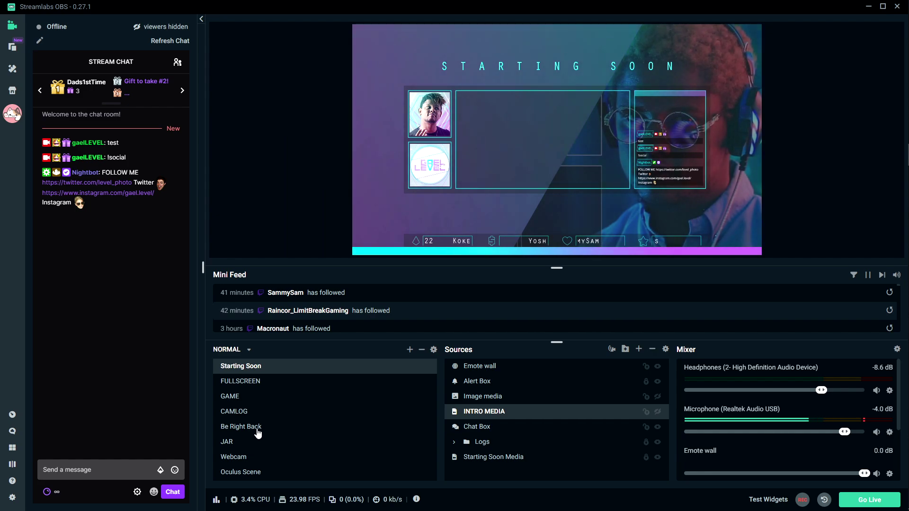
left_click(258, 428)
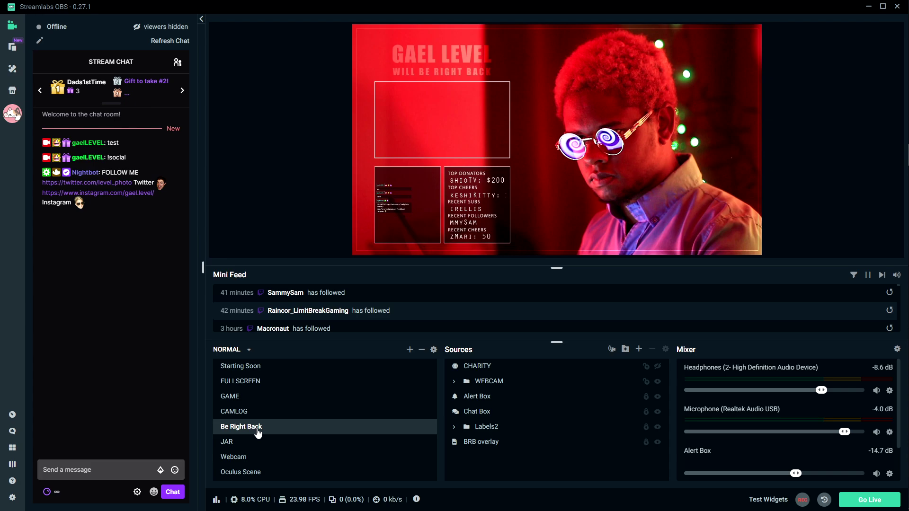
left_click_drag(481, 342, 479, 411)
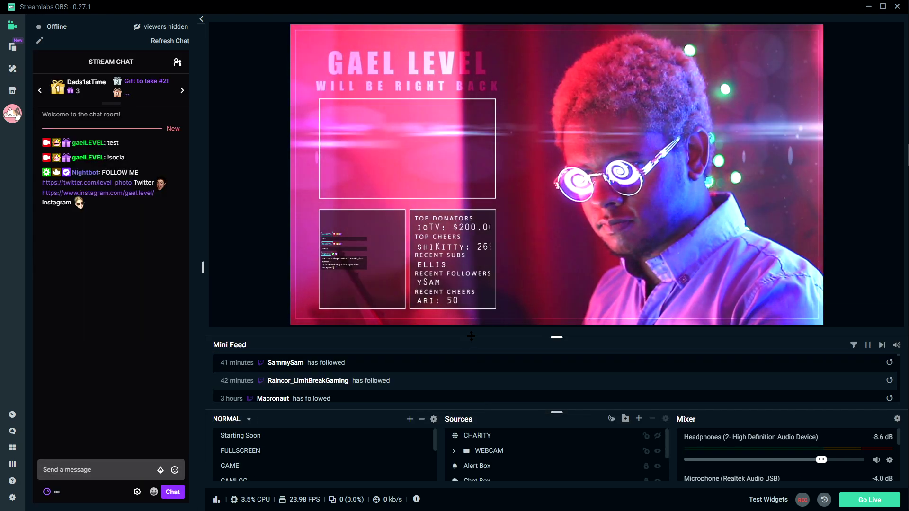
left_click_drag(471, 336, 470, 364)
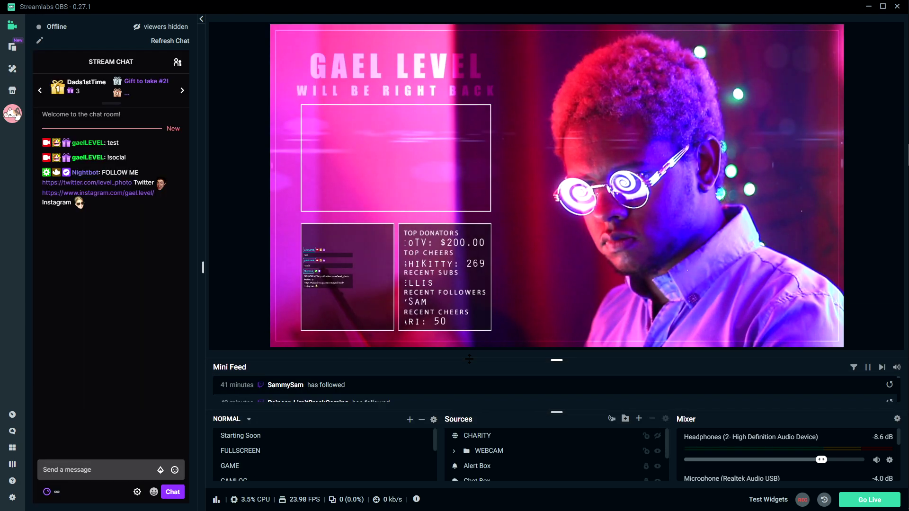
Swap the stinger video to Green Swamp.webm and preview it by switching to Starting Soon.
left_click(433, 419)
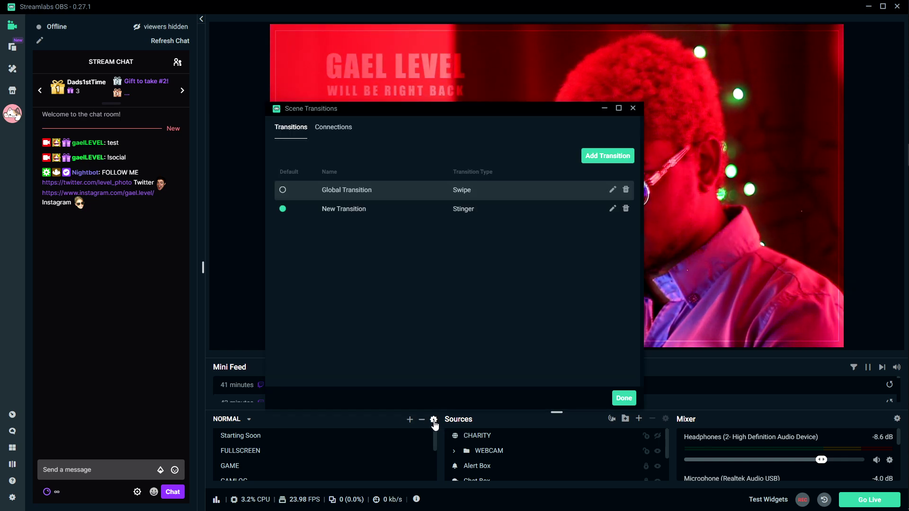
left_click(614, 209)
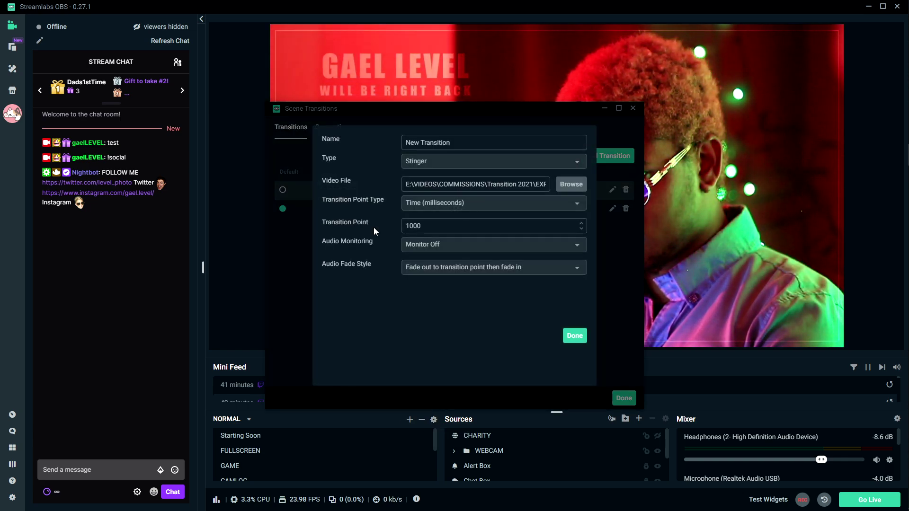
left_click(571, 185)
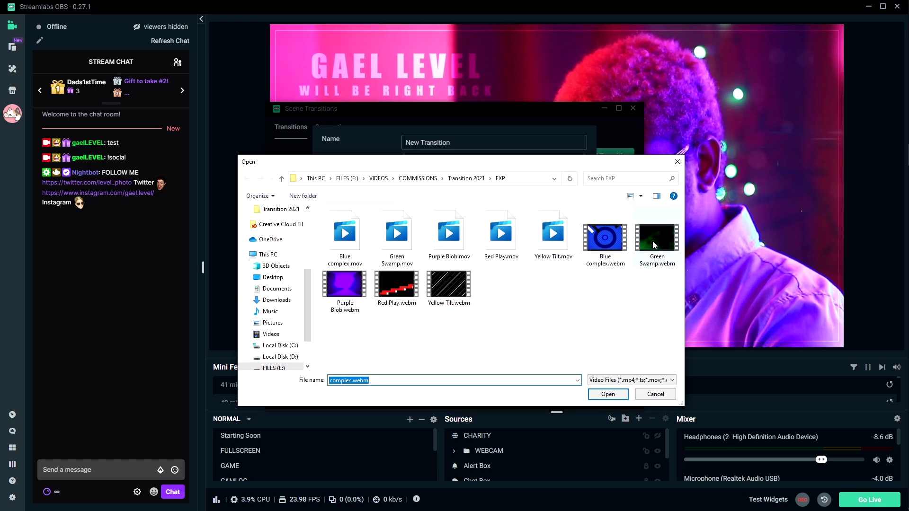
double_click(653, 236)
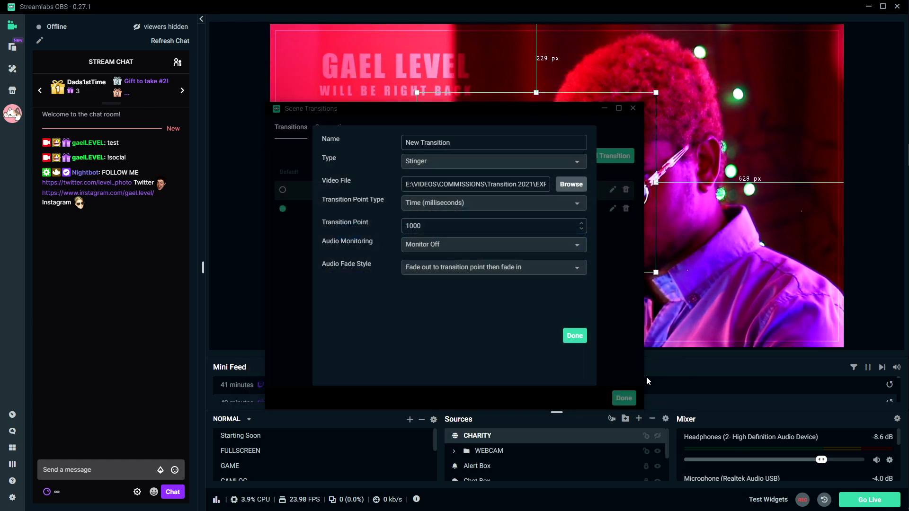
left_click(589, 339)
left_click(623, 398)
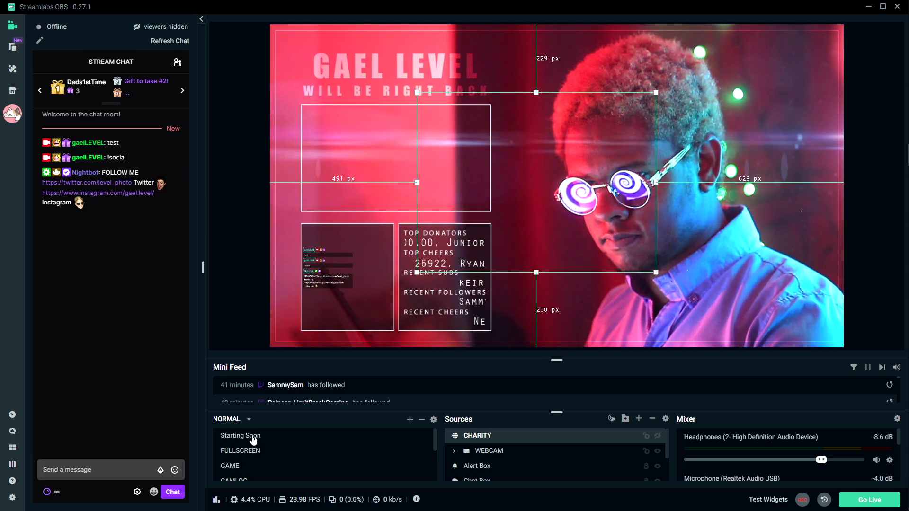
left_click(253, 436)
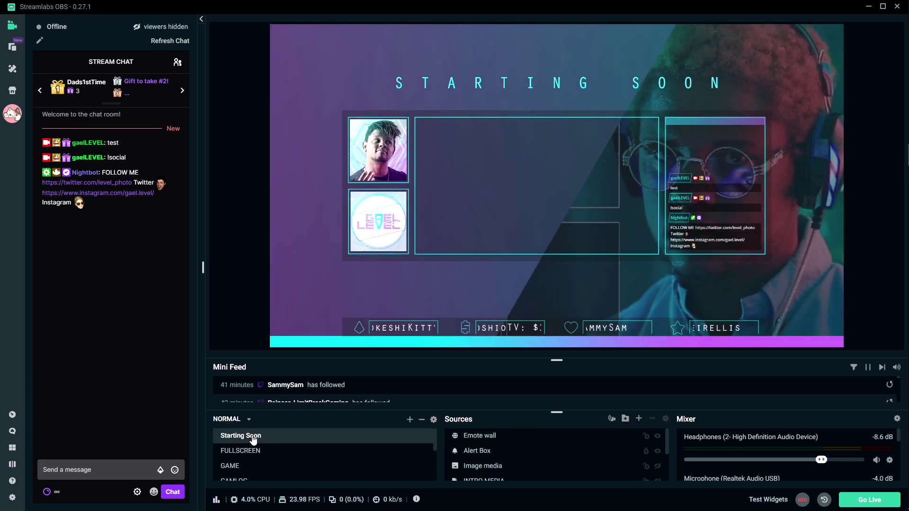
scroll(246, 462, "down", 1)
Load the purple stinger video and preview it by switching to Be Right Back.
left_click(434, 419)
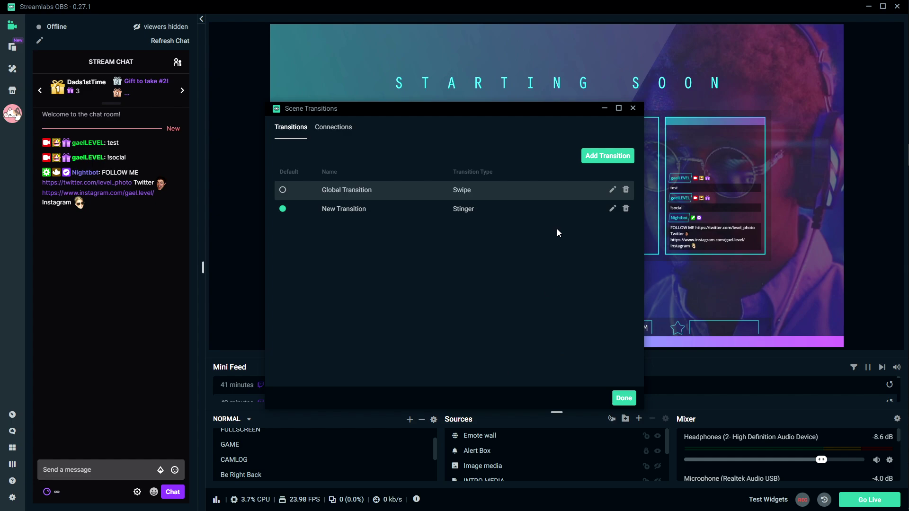
left_click(612, 208)
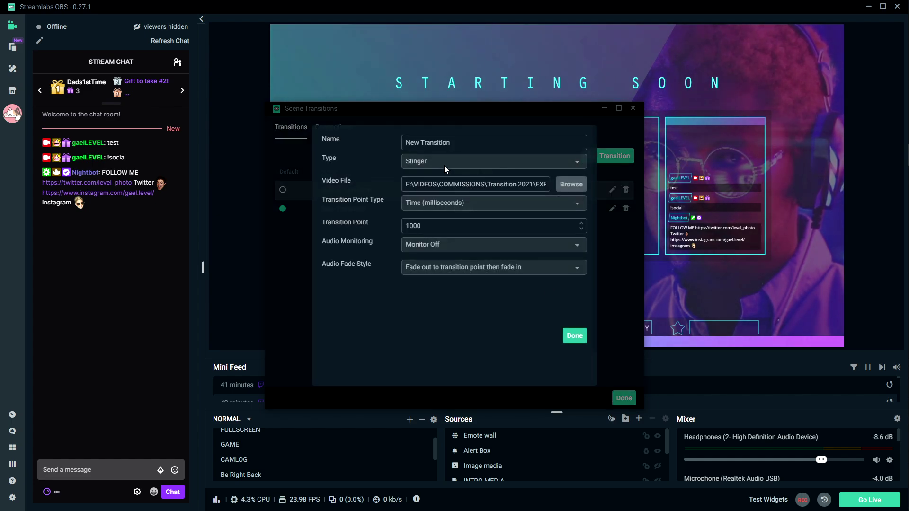
left_click(569, 186)
left_click(341, 285)
left_click(605, 392)
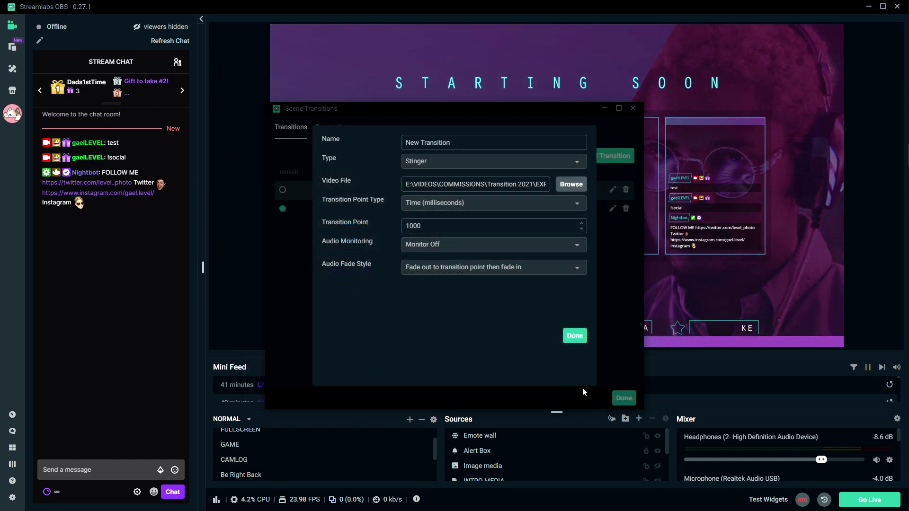
left_click(575, 336)
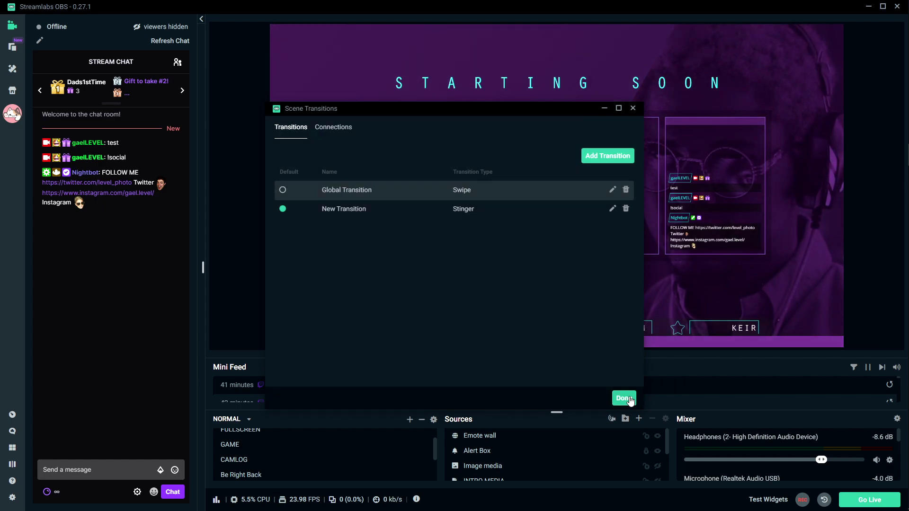
left_click(625, 399)
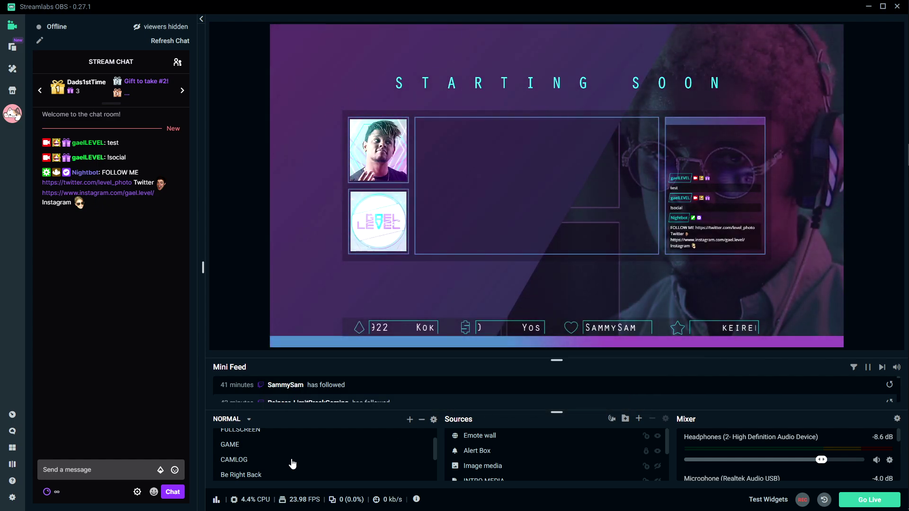
left_click(251, 476)
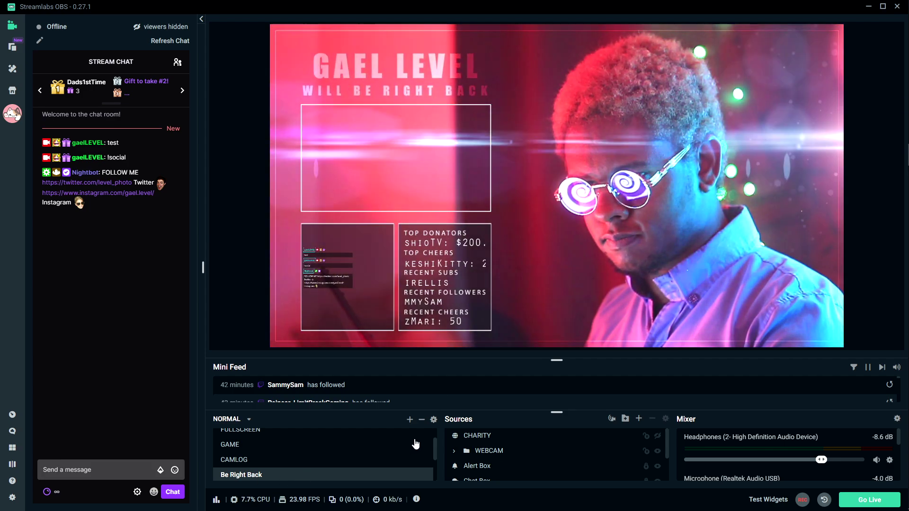
Load Red Play.webm as the stinger and preview it by switching between Starting Soon and Be Right Back.
left_click(434, 420)
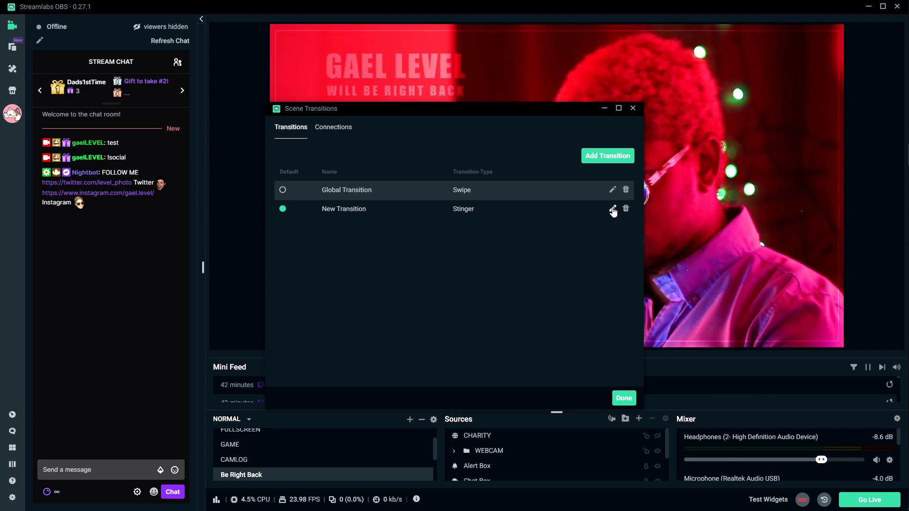
left_click(612, 209)
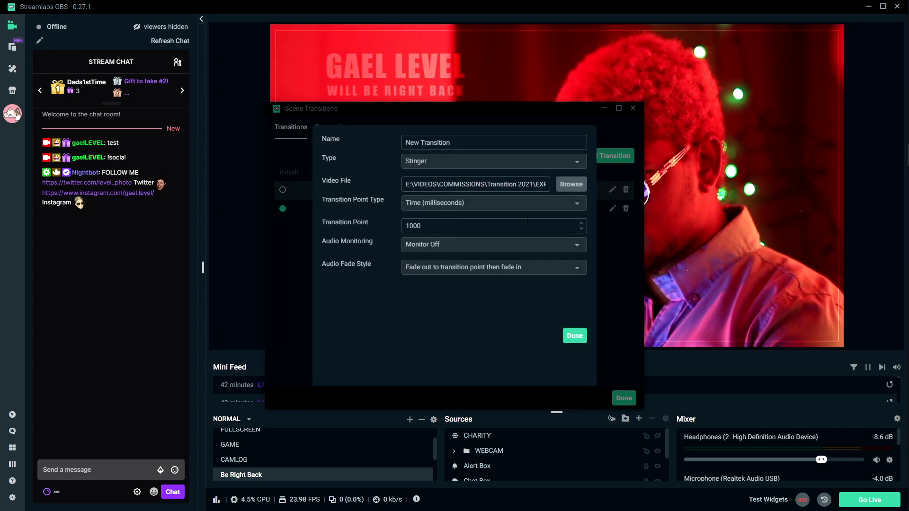
left_click(570, 184)
left_click(403, 280)
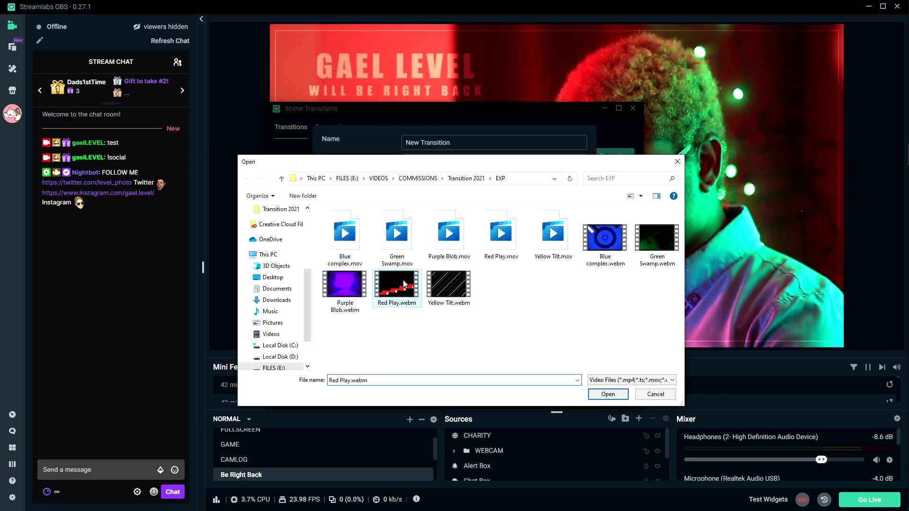
double_click(402, 280)
left_click(575, 335)
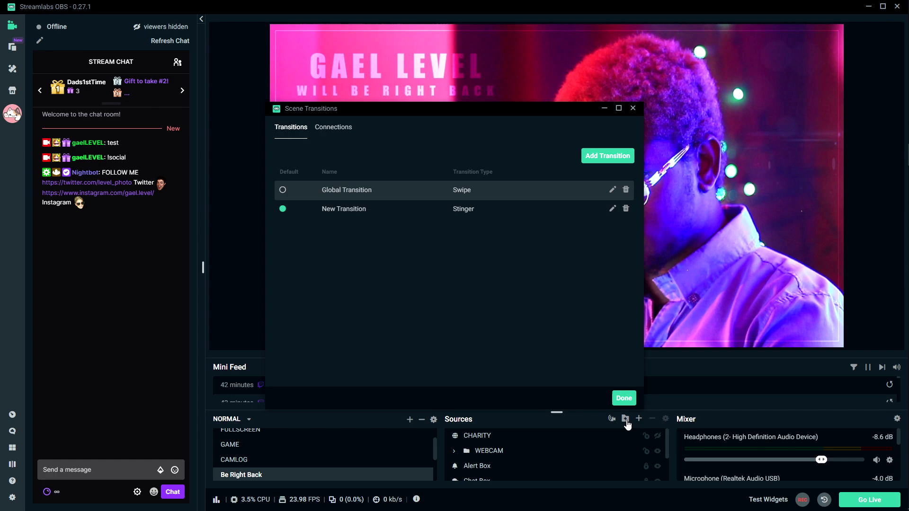
left_click(624, 398)
scroll(255, 462, "up", 2)
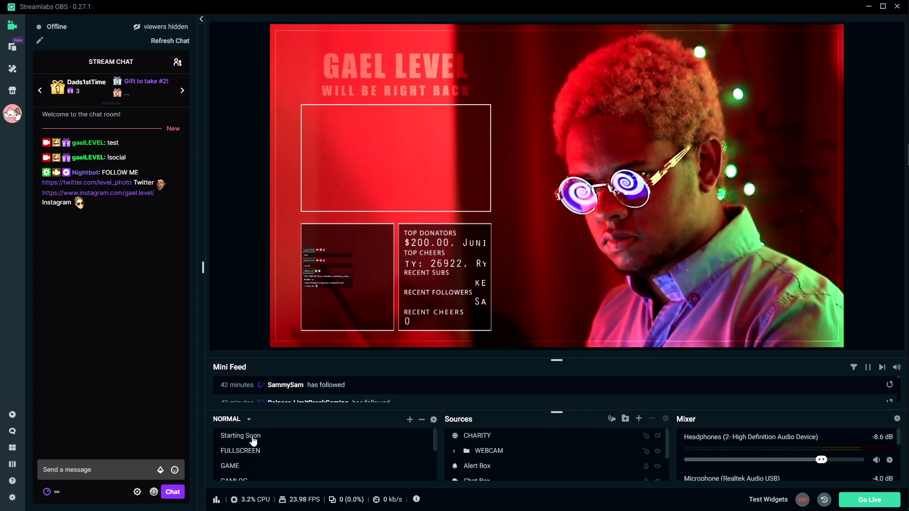
left_click(252, 437)
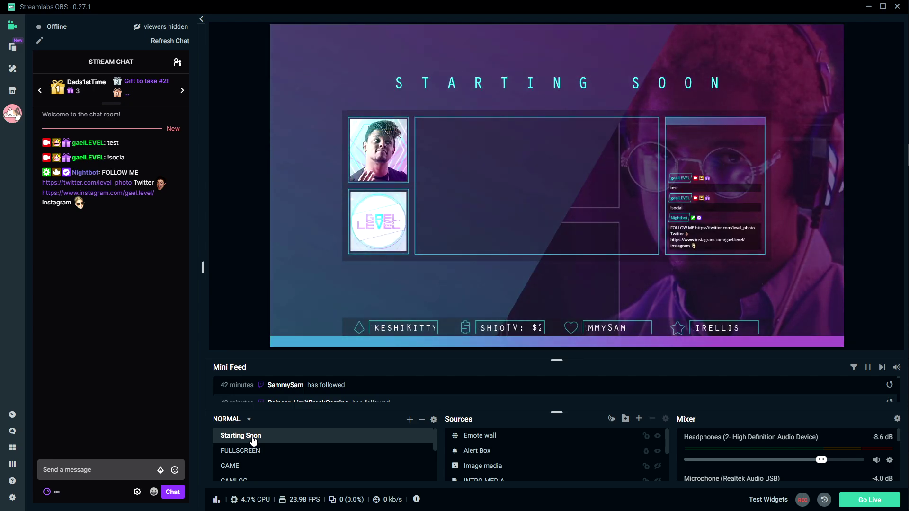
scroll(252, 445, "down", 3)
left_click(247, 451)
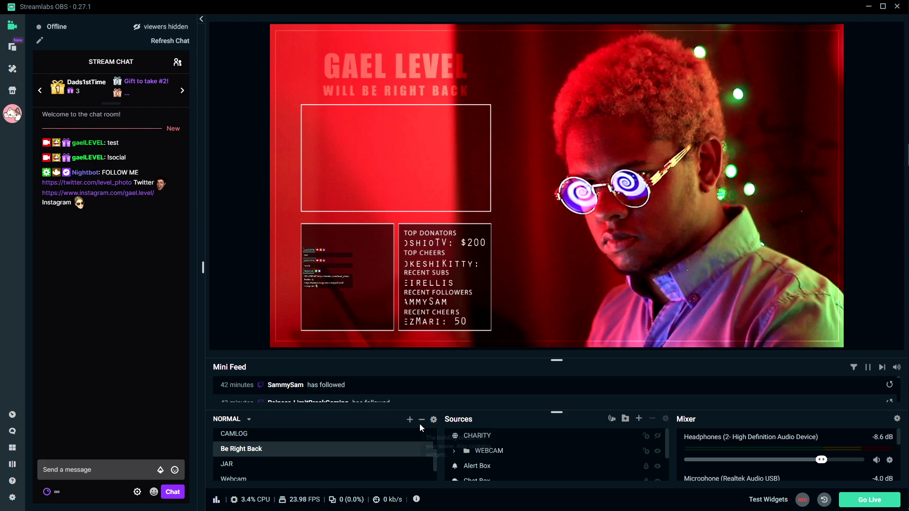
Load Yellow Tilt.webm as the stinger video and save the transition.
left_click(434, 419)
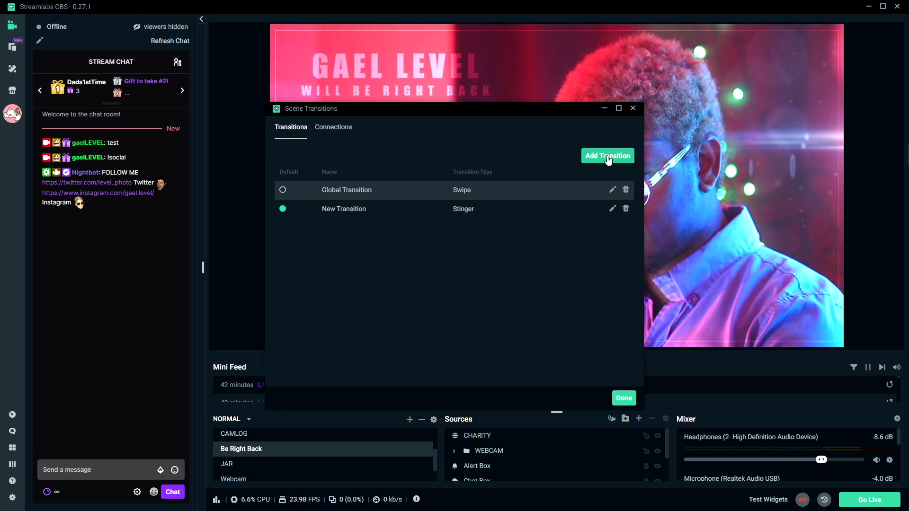
left_click(612, 208)
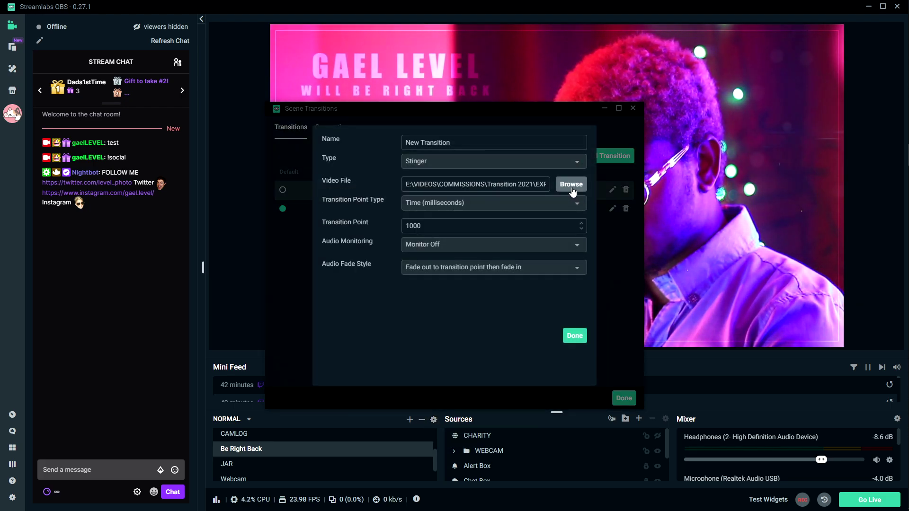
left_click(571, 185)
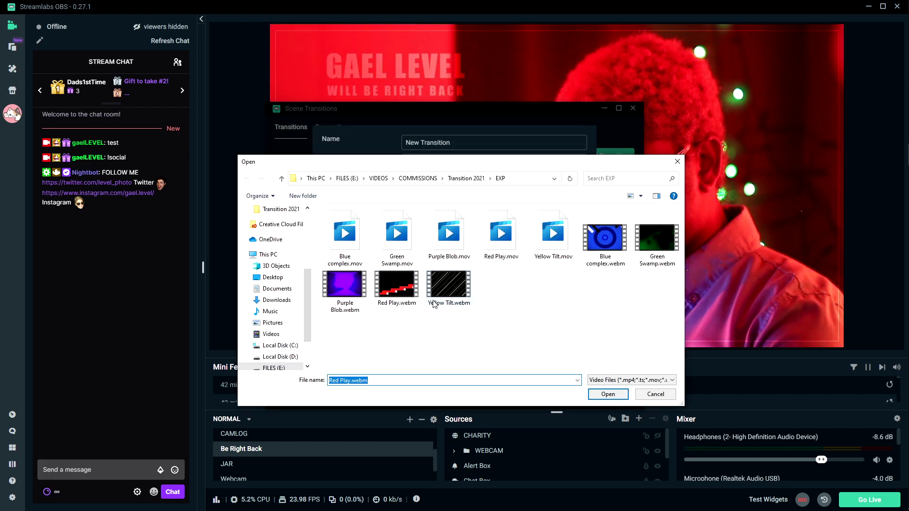
double_click(455, 288)
left_click(574, 334)
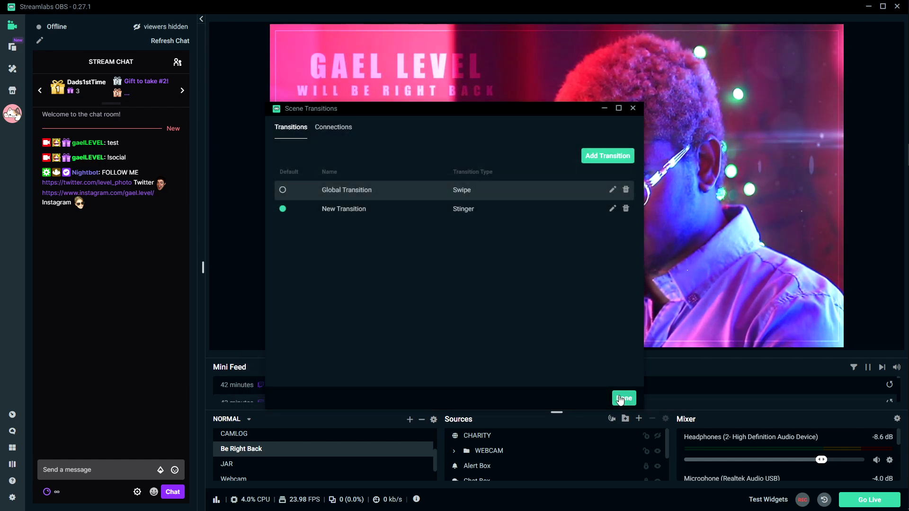
left_click(624, 398)
scroll(262, 439, "up", 3)
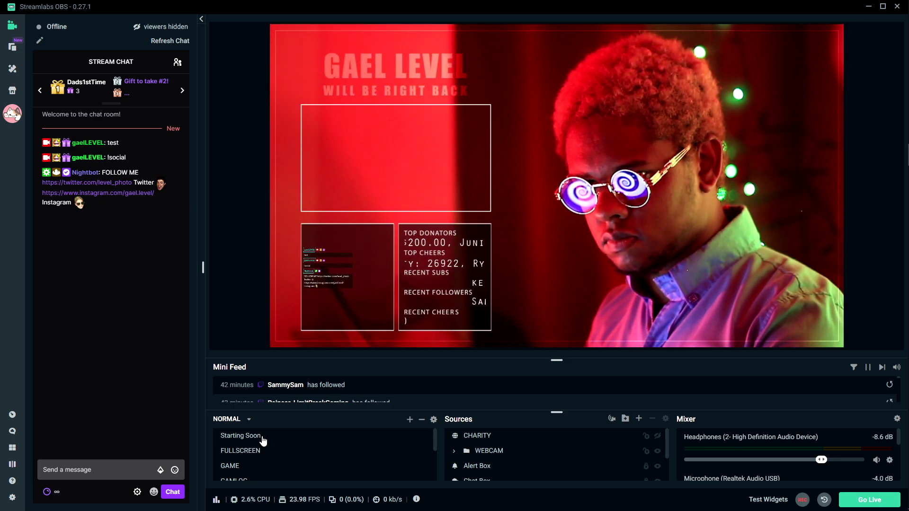
Preview the yellow stinger on Starting Soon, then make Stinger the active transition in OBS Studio.
left_click(263, 439)
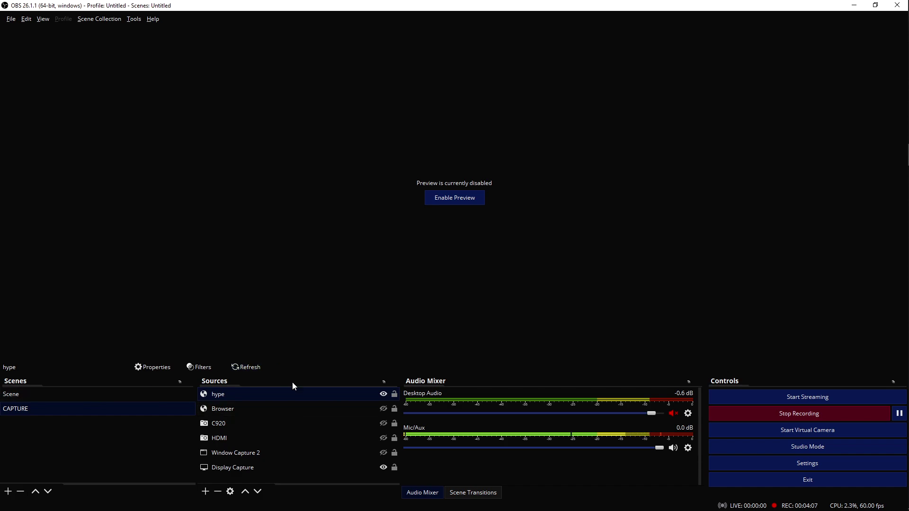
left_click(483, 498)
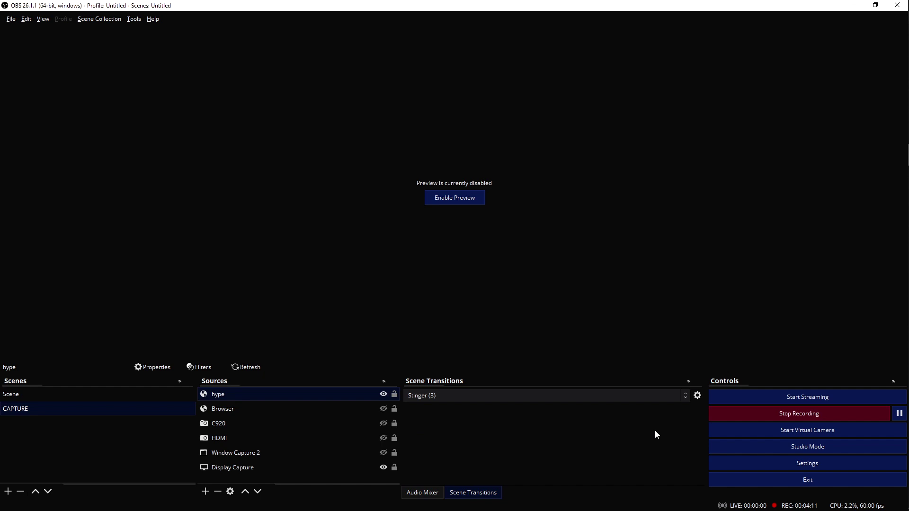
left_click(685, 397)
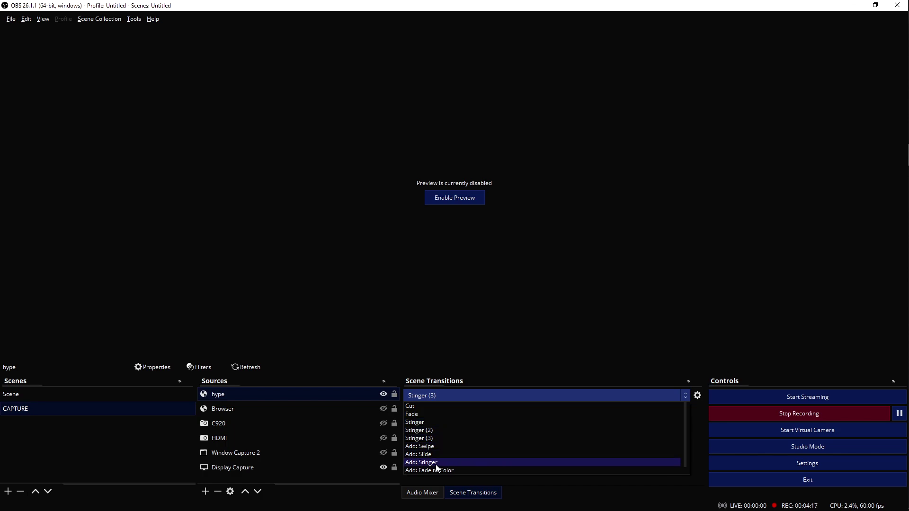
left_click(459, 422)
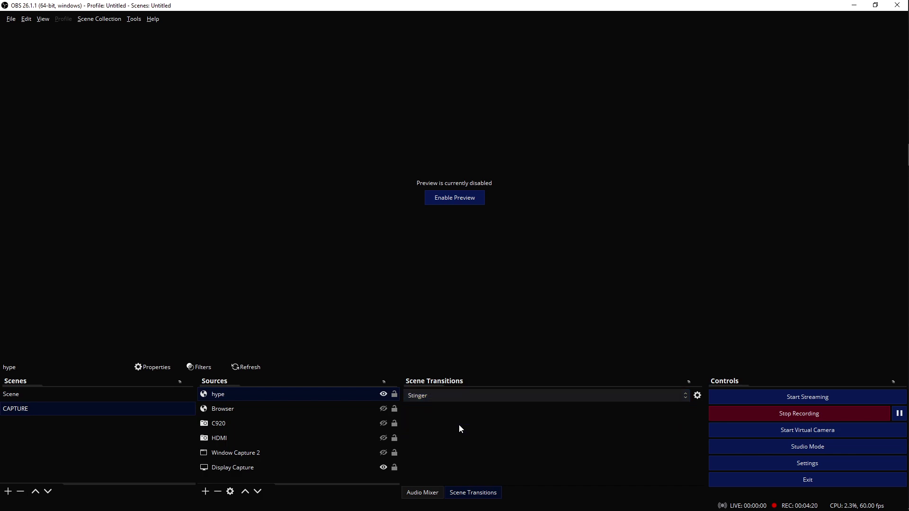
Open the Stinger properties and load Red Play.webm from the Transition 2021 EXP folder.
left_click(699, 397)
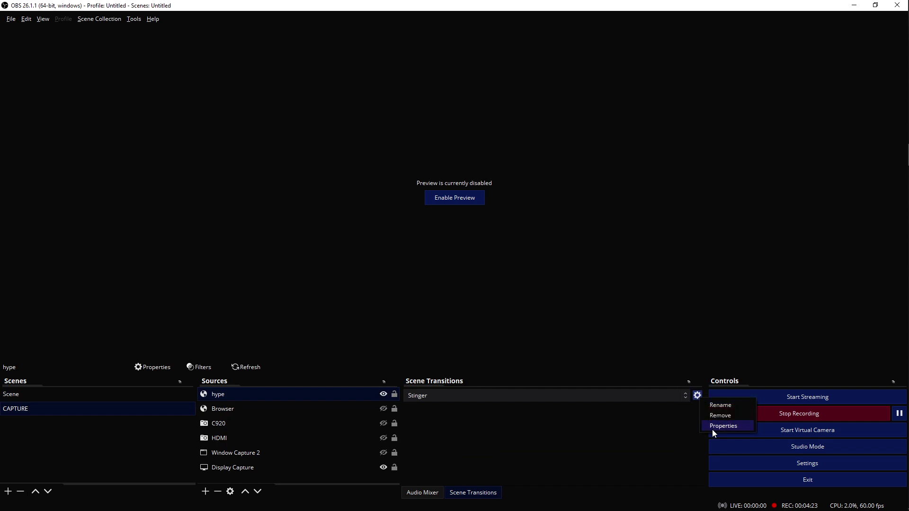
left_click(713, 429)
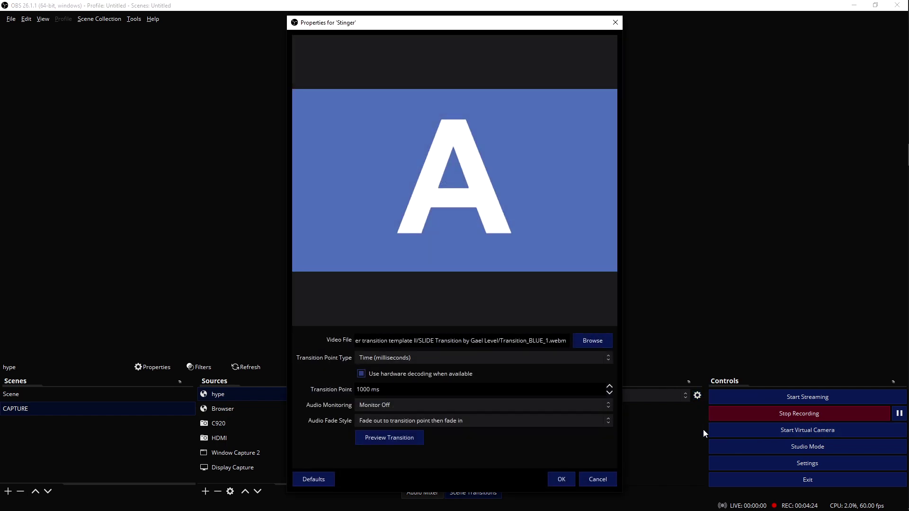
left_click(593, 341)
scroll(319, 148, "down", 3)
scroll(319, 147, "up", 1)
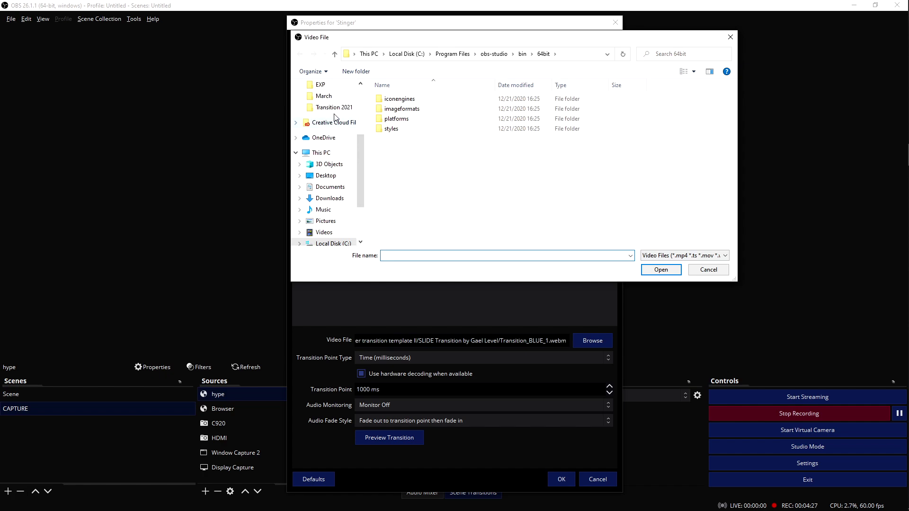
left_click(334, 107)
double_click(388, 106)
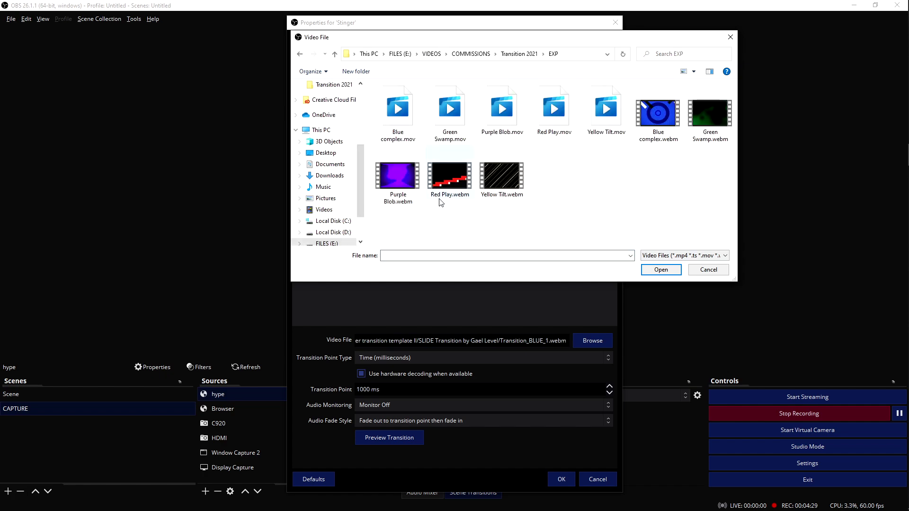
double_click(450, 178)
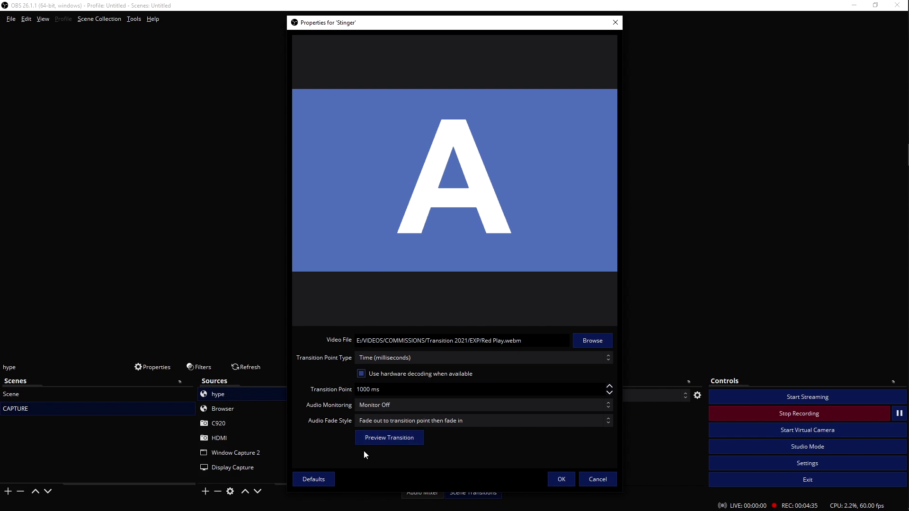
Preview the Red Play, Blue complex and Green Swamp stinger videos in turn.
left_click(394, 439)
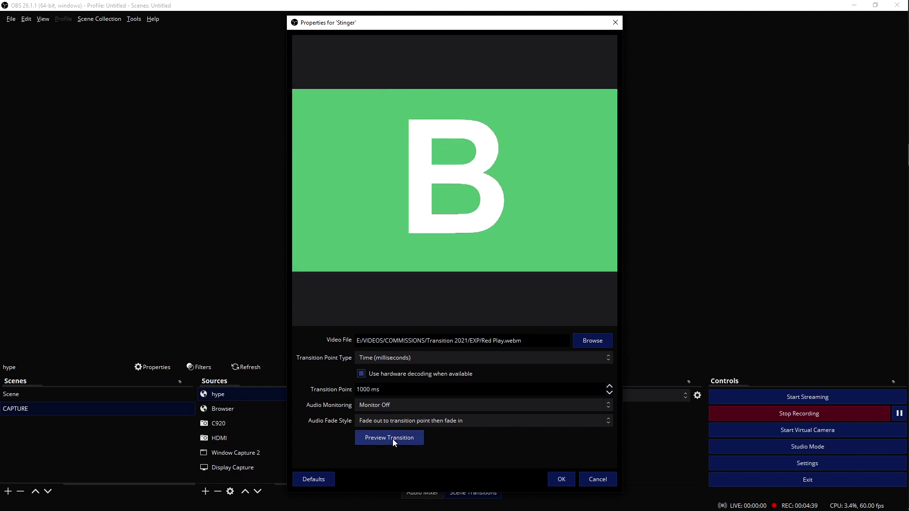
left_click(600, 342)
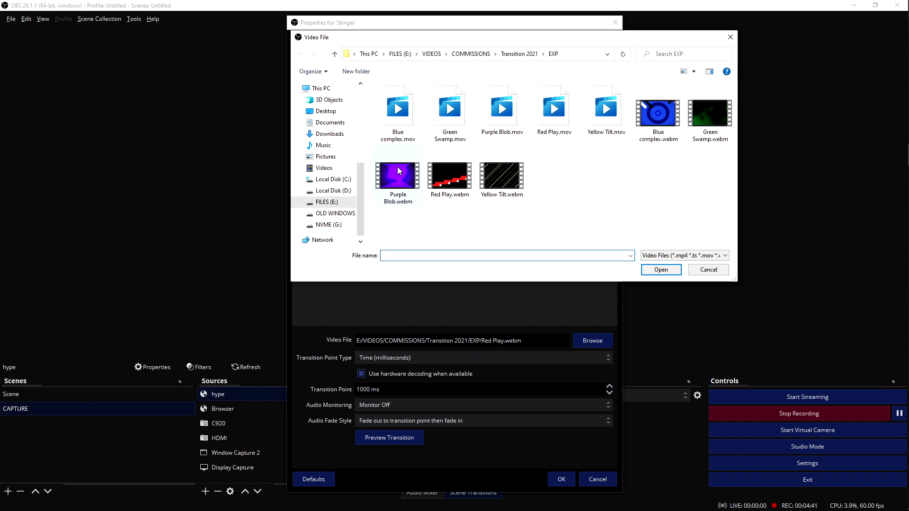
double_click(656, 114)
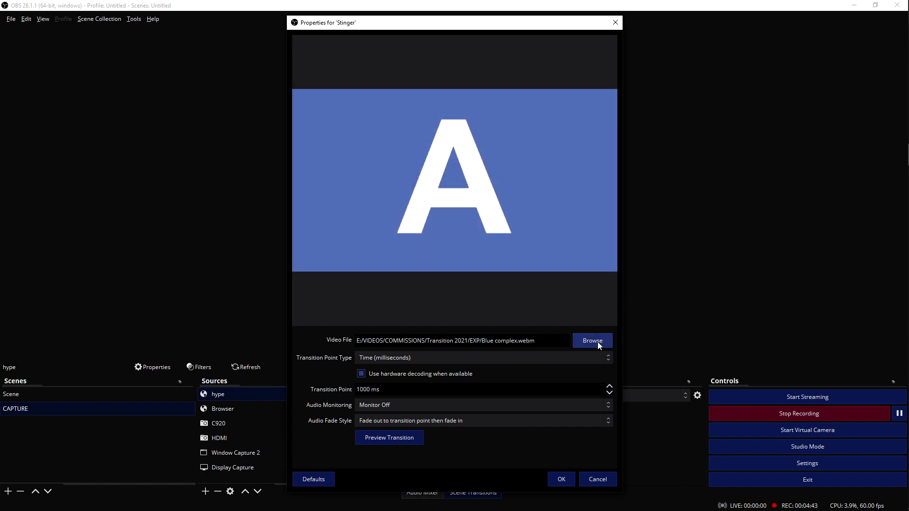
left_click(372, 438)
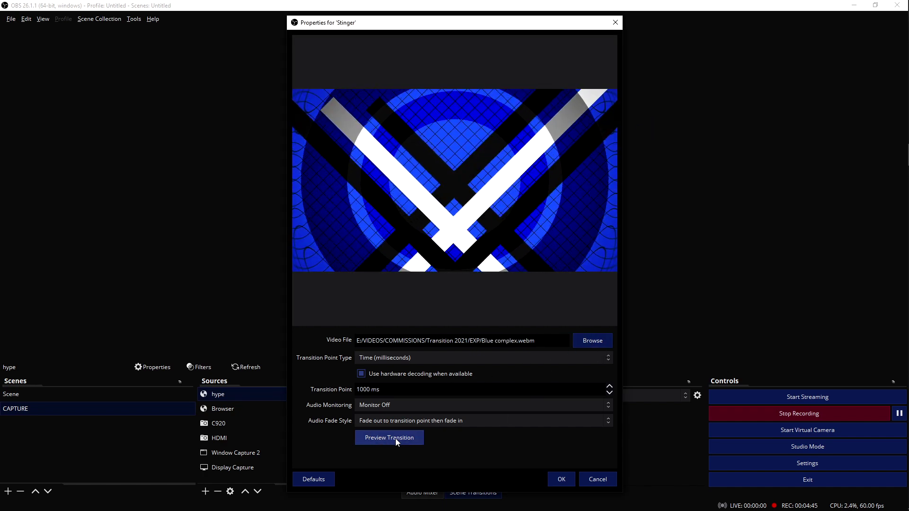
left_click(598, 340)
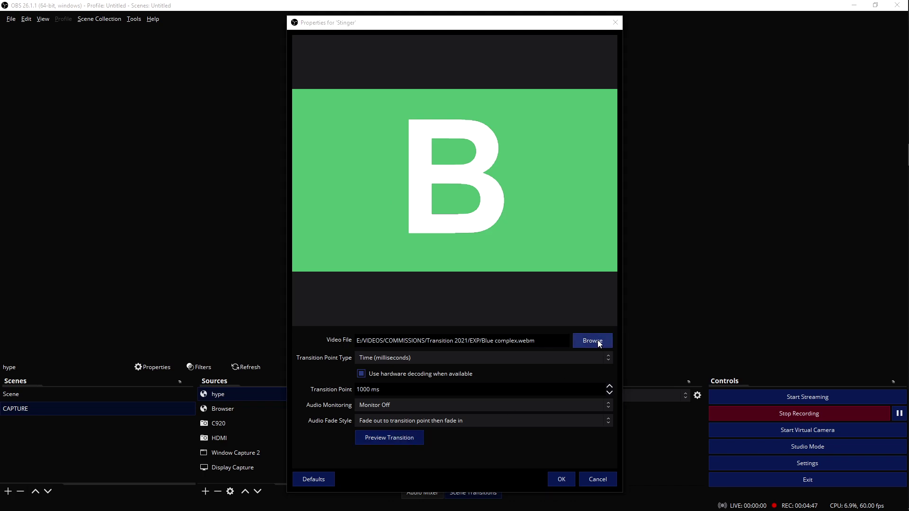
double_click(698, 124)
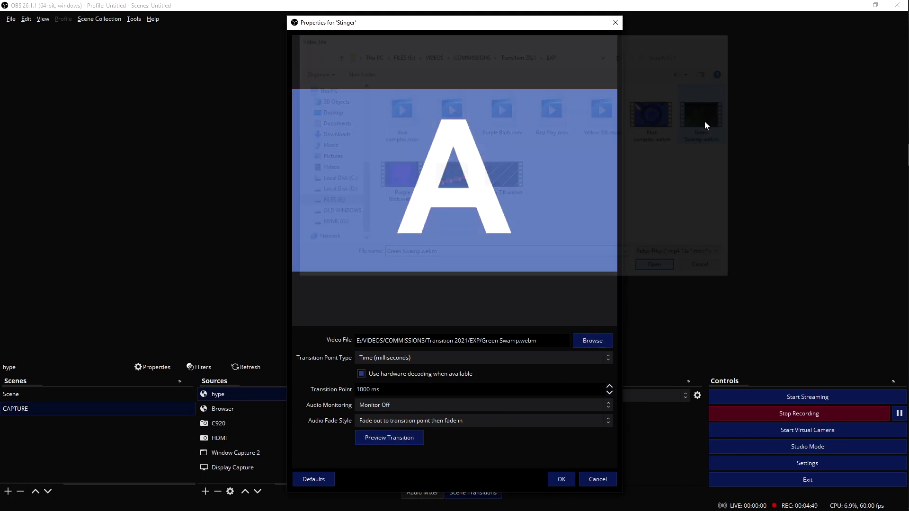
left_click(406, 445)
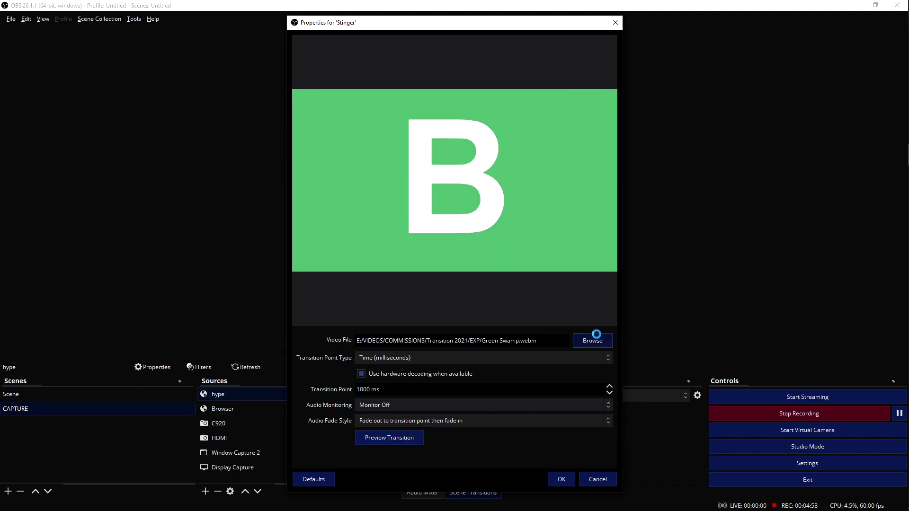
Preview Purple Blob.webm, then settle on Yellow Tilt.webm and preview it.
double_click(391, 175)
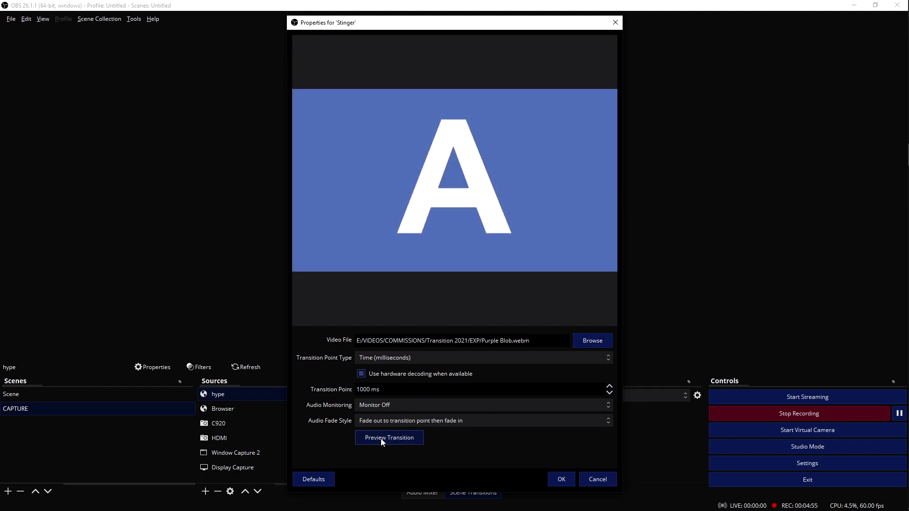
left_click(382, 440)
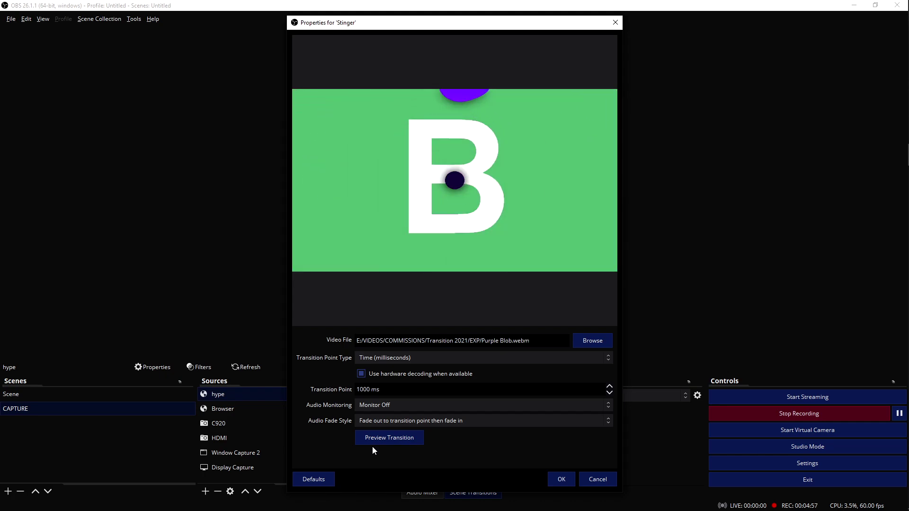
left_click(593, 341)
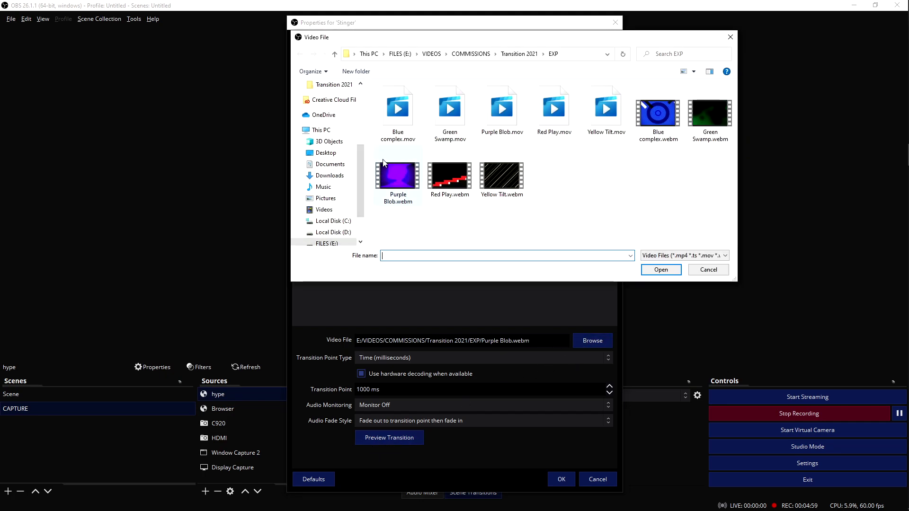
double_click(505, 177)
left_click(378, 445)
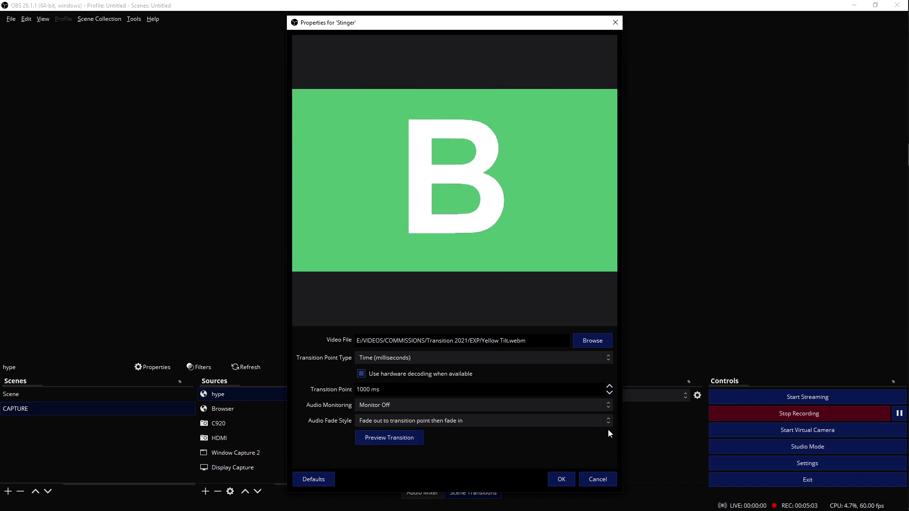
Confirm the Stinger properties, then close Gumroad's product modal and browse the creator's overlay packs.
left_click(570, 479)
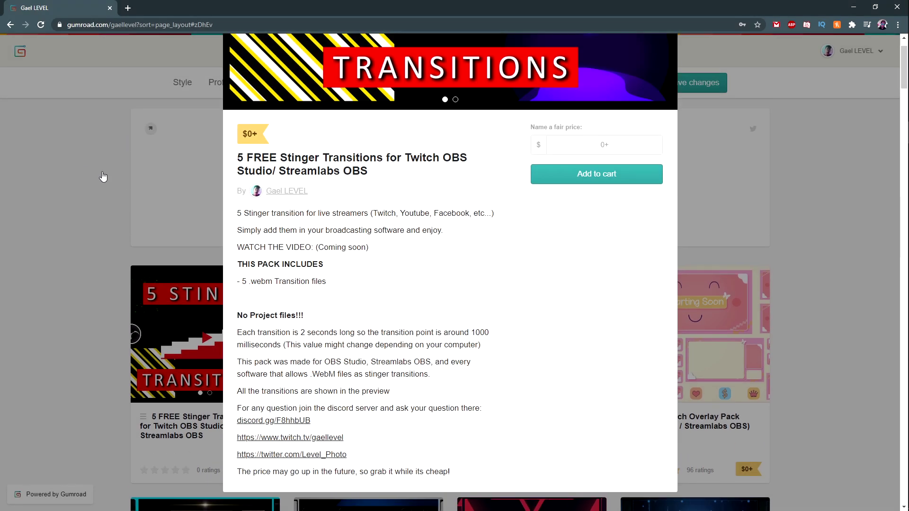
left_click(85, 173)
scroll(182, 207, "down", 20)
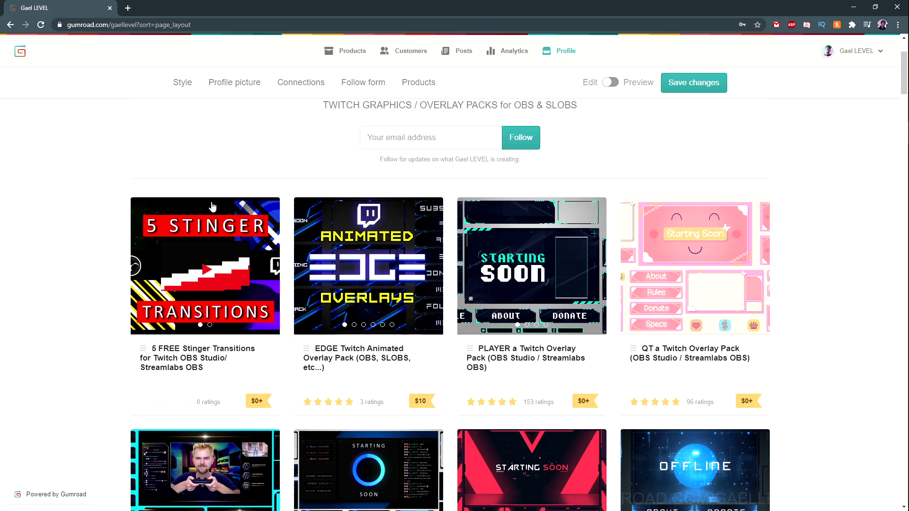
scroll(220, 212, "down", 20)
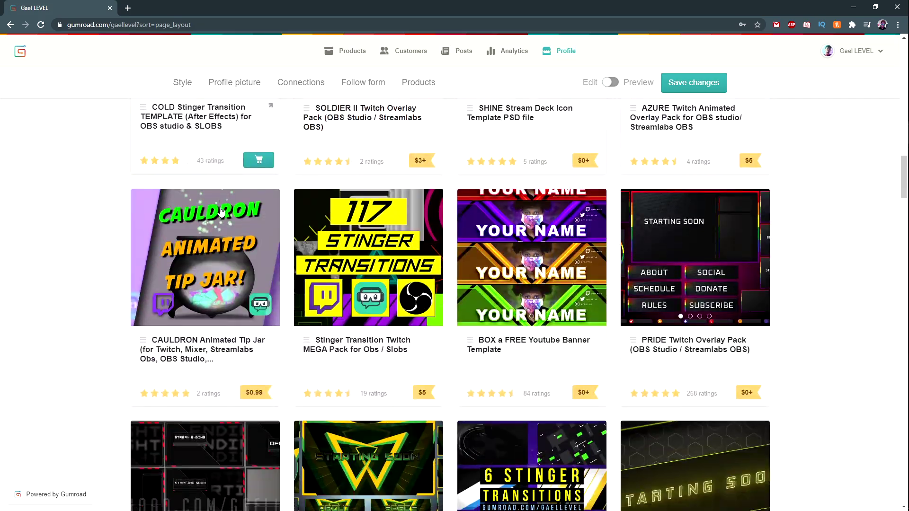
scroll(224, 212, "down", 20)
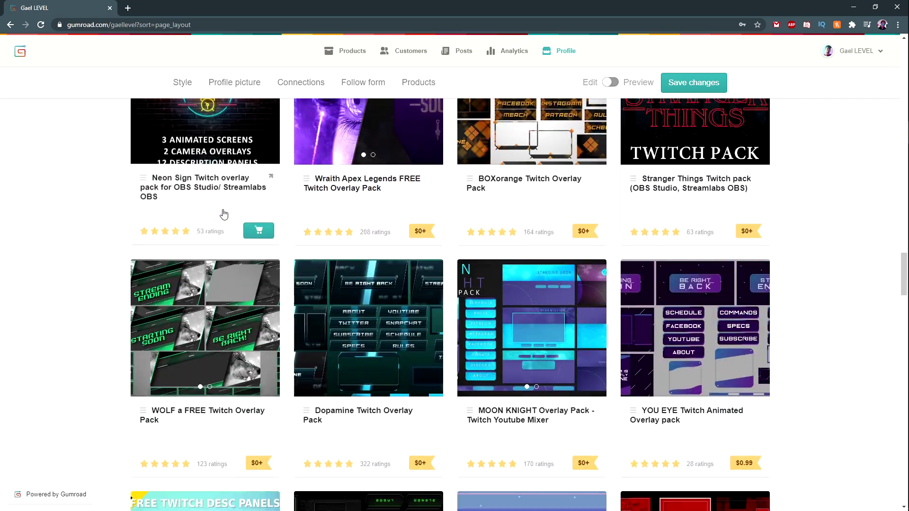
scroll(228, 230, "down", 14)
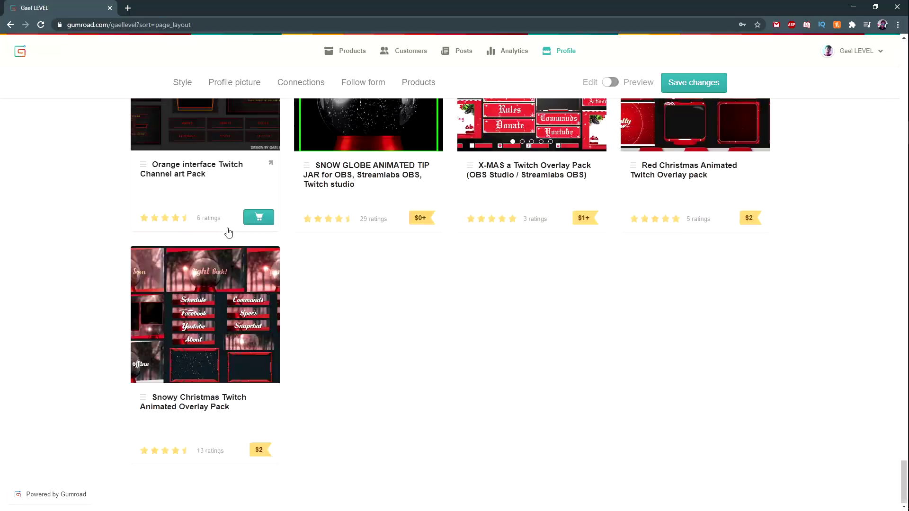
scroll(147, 231, "up", 10)
scroll(145, 227, "up", 20)
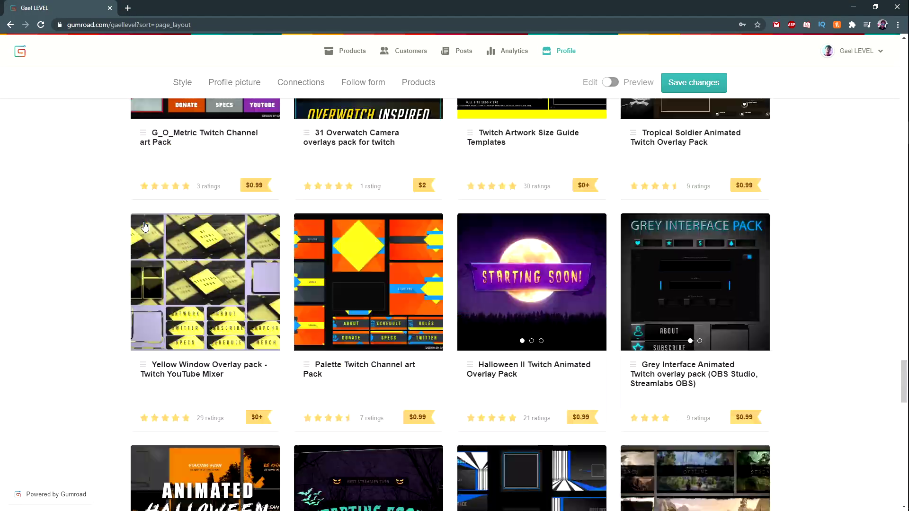
scroll(145, 227, "up", 20)
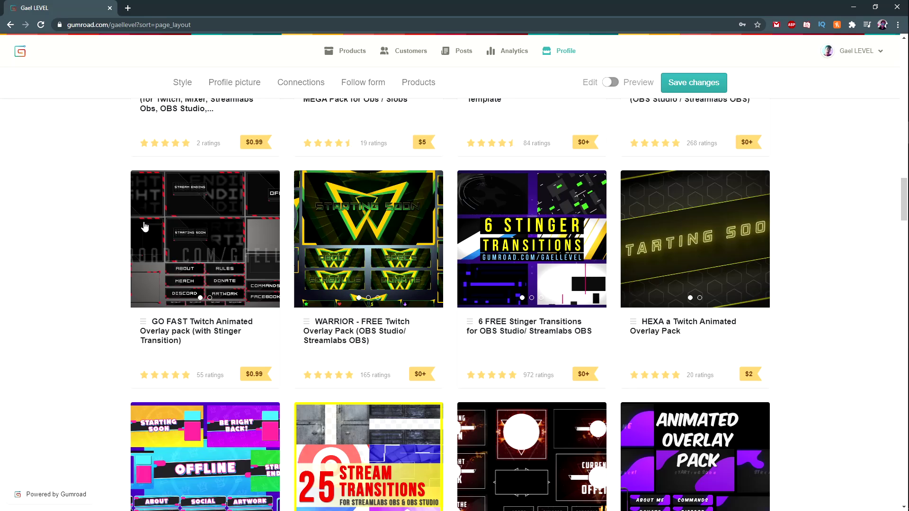
scroll(145, 227, "up", 5)
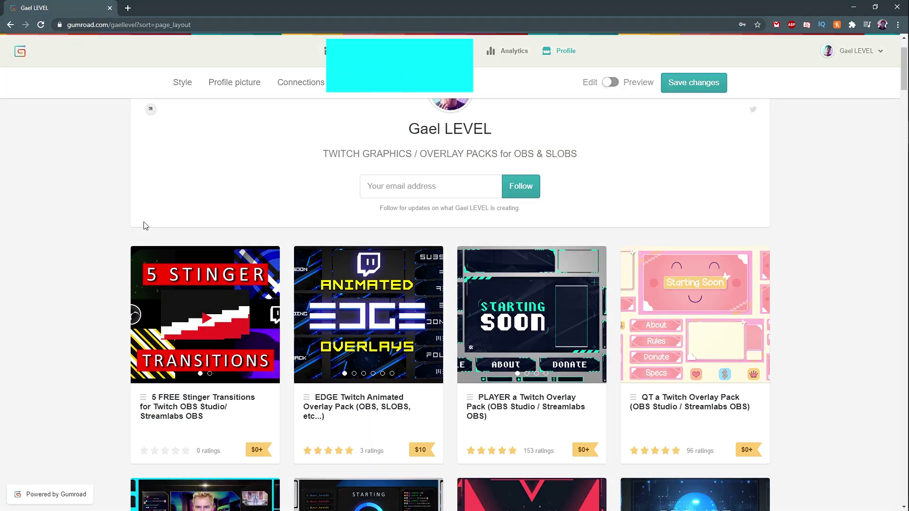
scroll(146, 225, "down", 2)
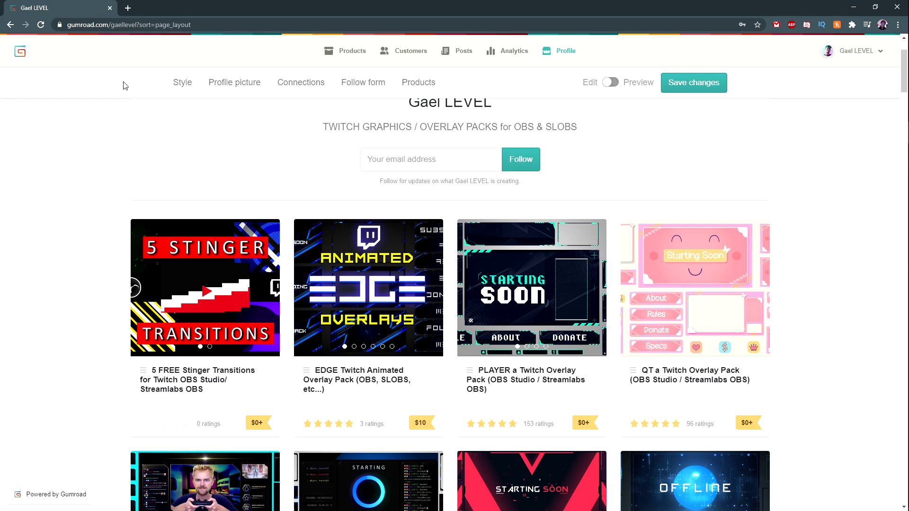
scroll(290, 242, "down", 2)
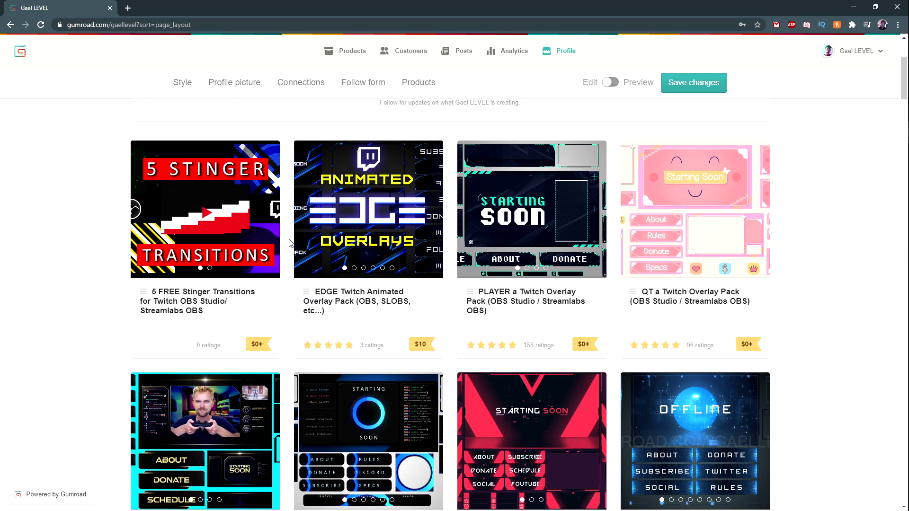
scroll(290, 243, "down", 10)
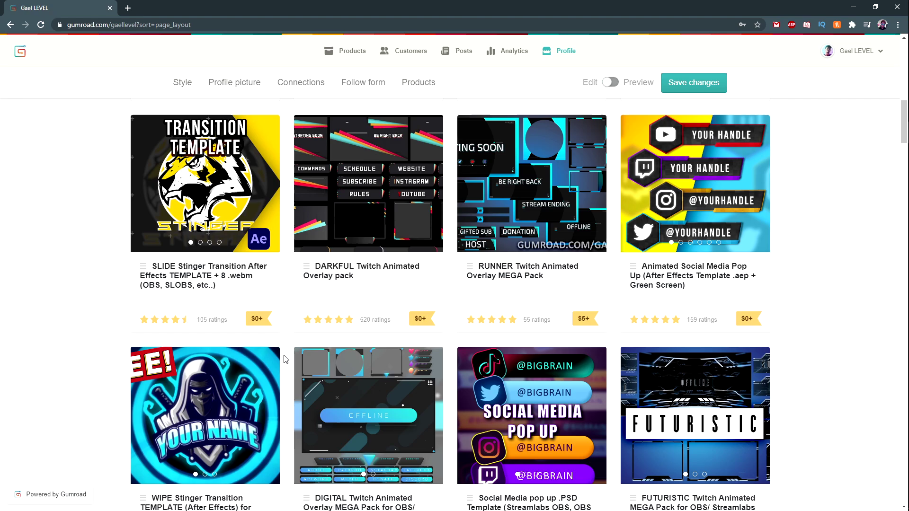
scroll(285, 359, "up", 14)
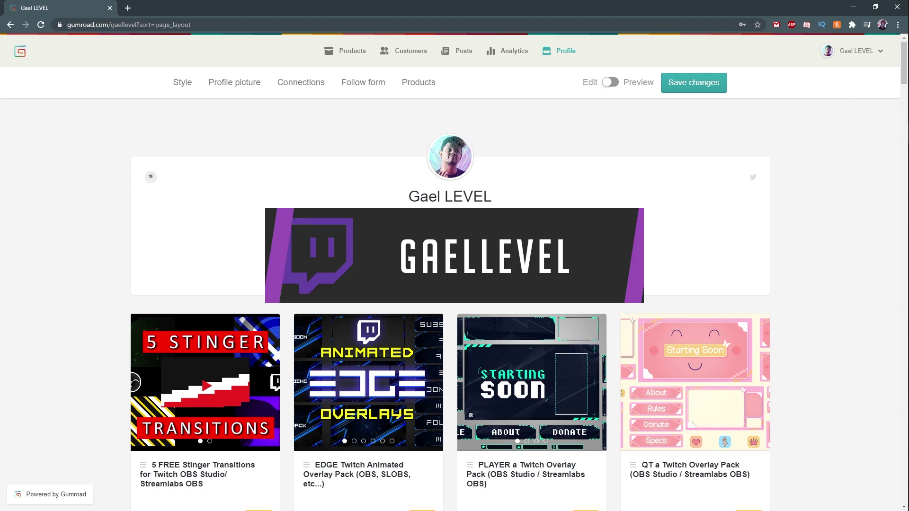
scroll(220, 285, "down", 4)
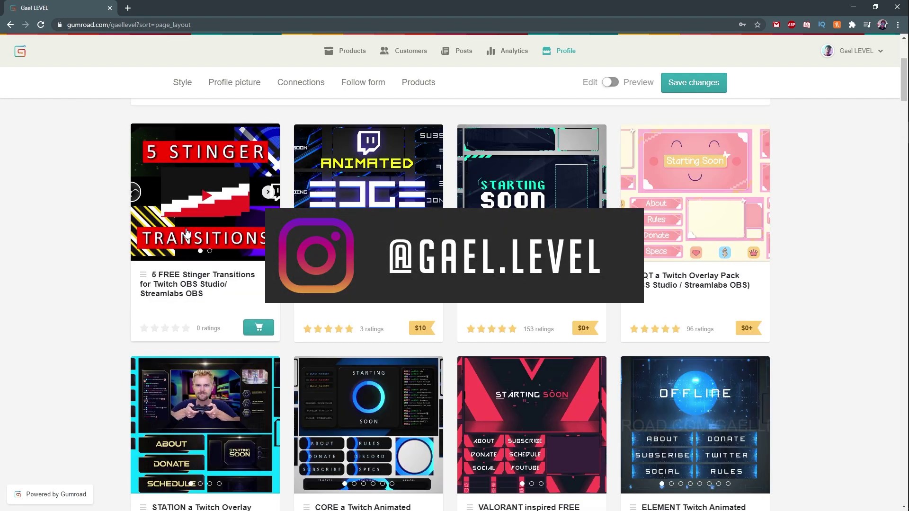
left_click(219, 285)
scroll(368, 389, "down", 4)
scroll(369, 390, "down", 2)
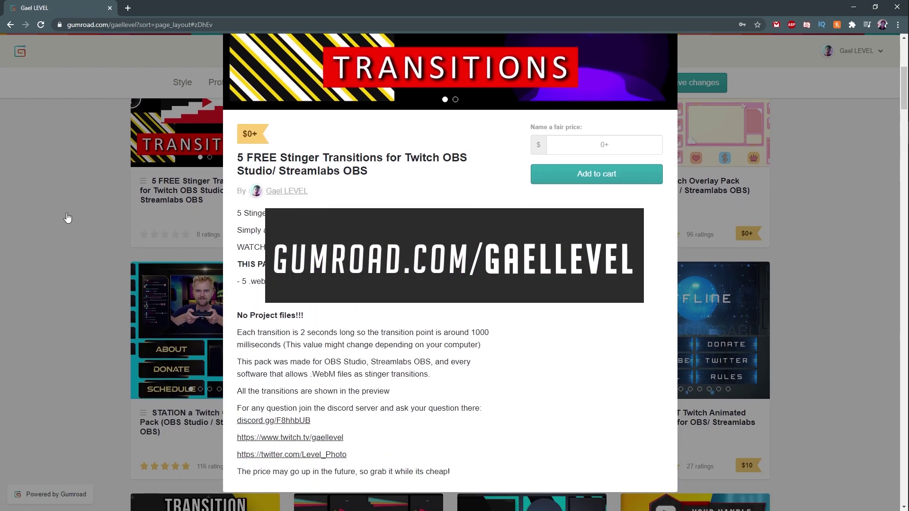
left_click(81, 205)
scroll(308, 237, "up", 2)
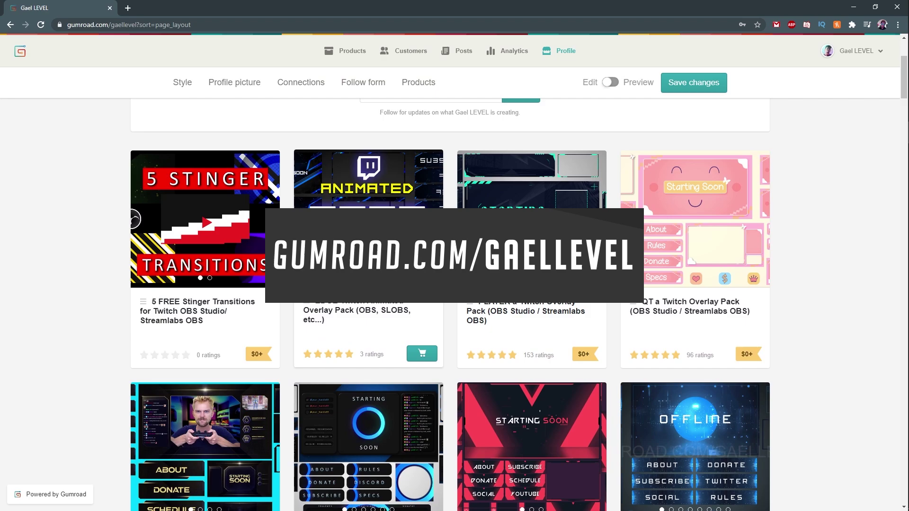